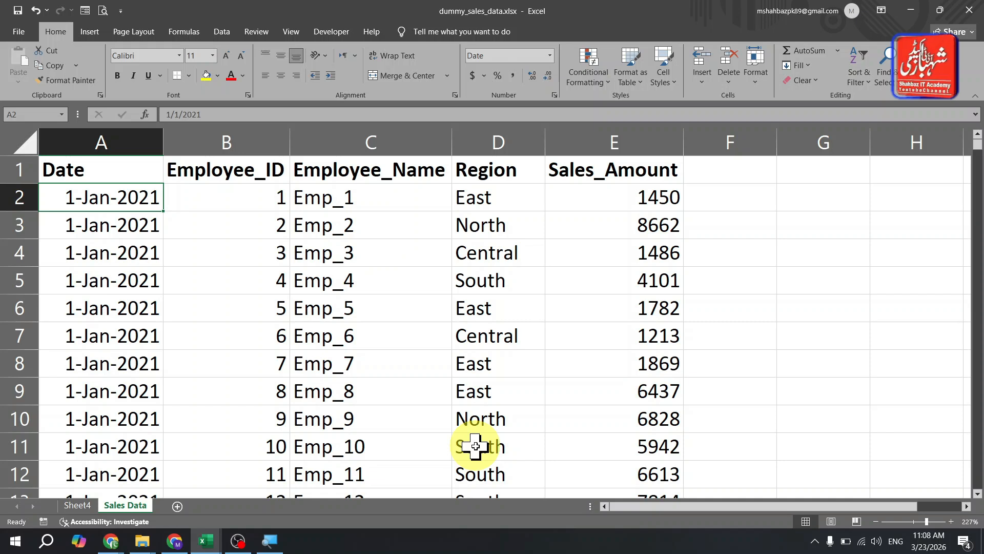
On Sheet4, move the Date timeline directly below the pie chart and widen it to span beyond all twelve months.
key(ctrl+Page_Up)
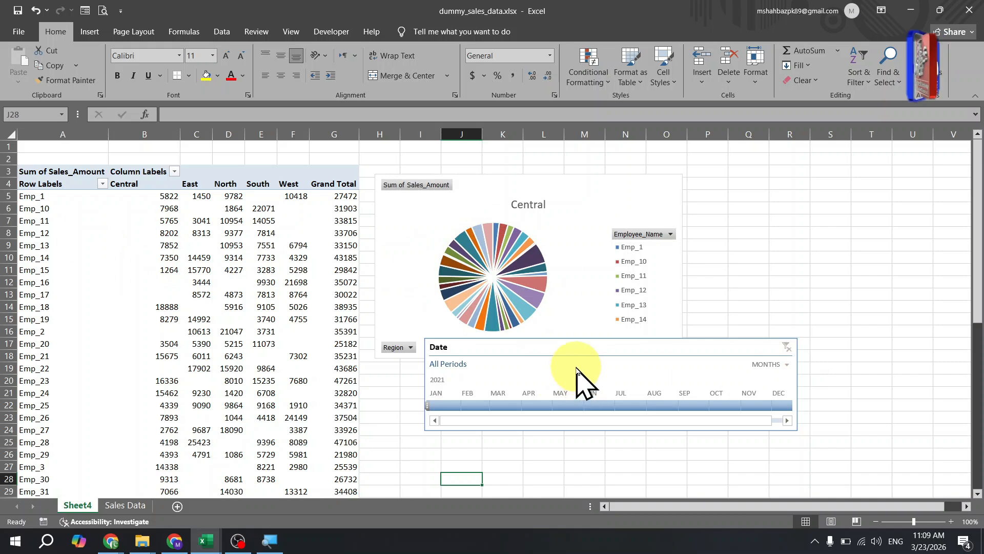
drag(569, 352, 521, 363)
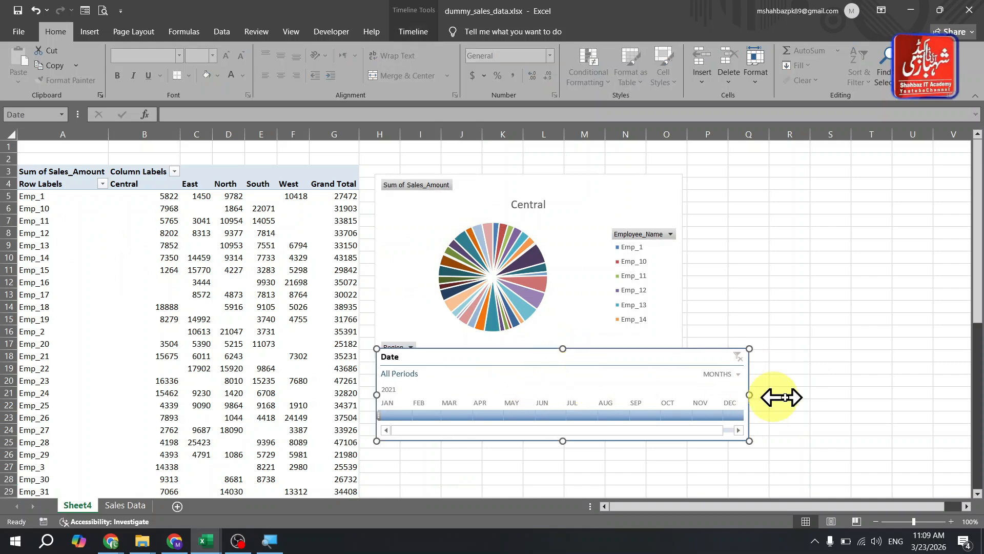
drag(751, 394, 825, 395)
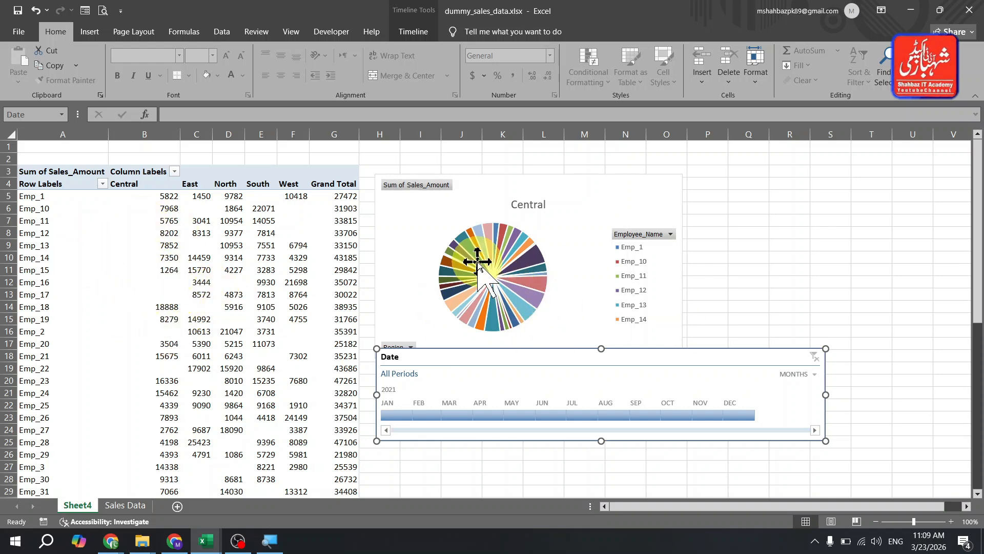
Filter the Date timeline to Jan 2021, then Apr 2021, and extend the period to Mar - May 2021.
click(387, 416)
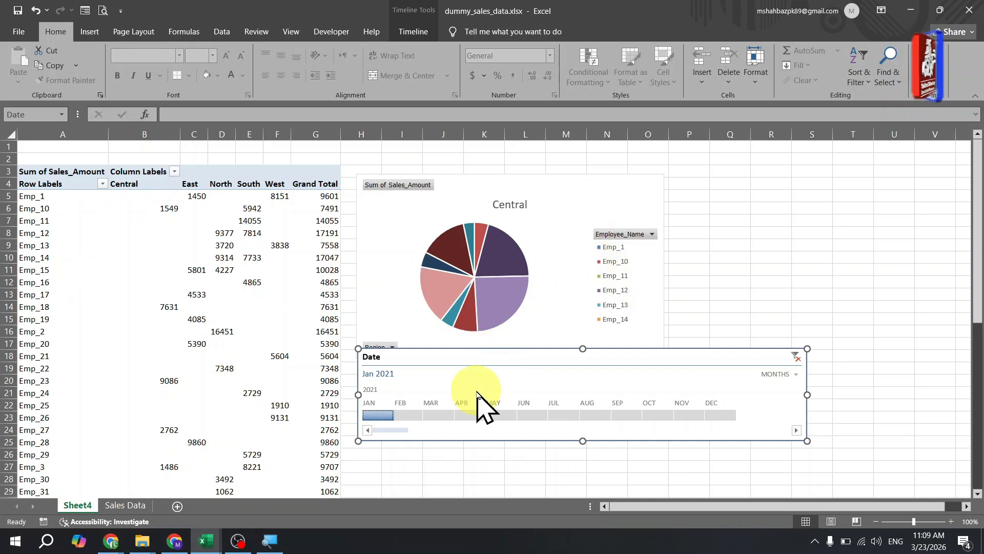
drag(408, 416, 465, 416)
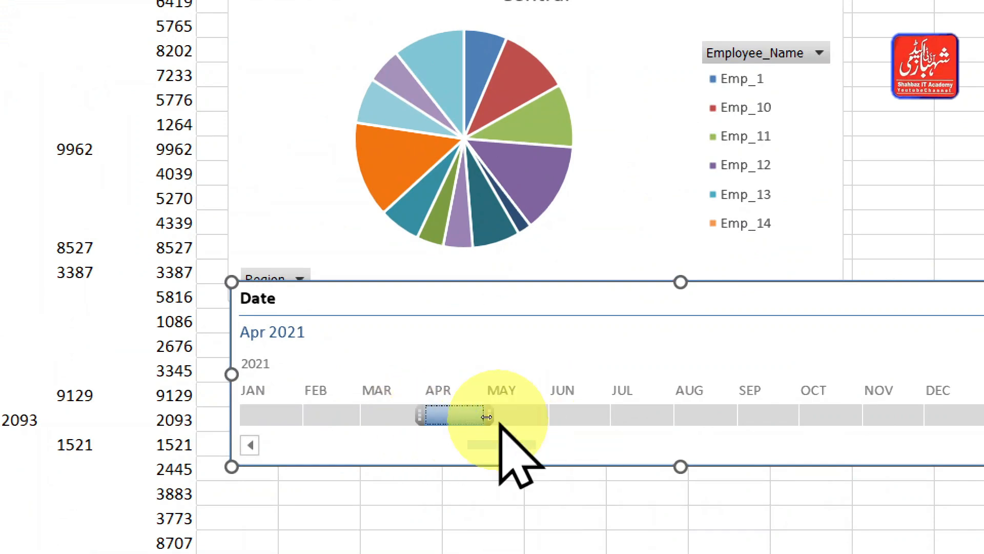
drag(486, 416, 548, 424)
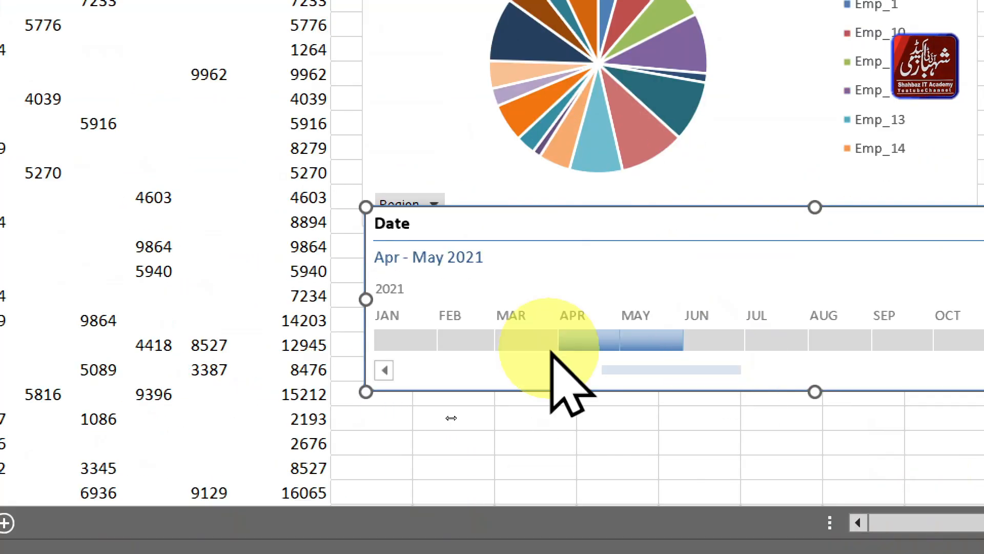
drag(557, 341, 491, 341)
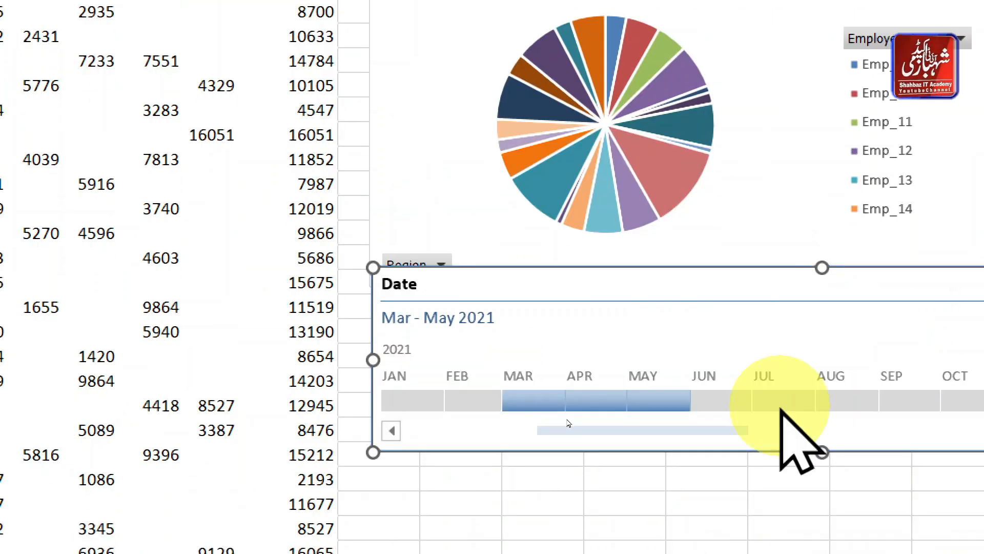
Filter the timeline by single months, from Jul 2021 through several others to Dec 2021, and keep the time level on MONTHS.
click(666, 400)
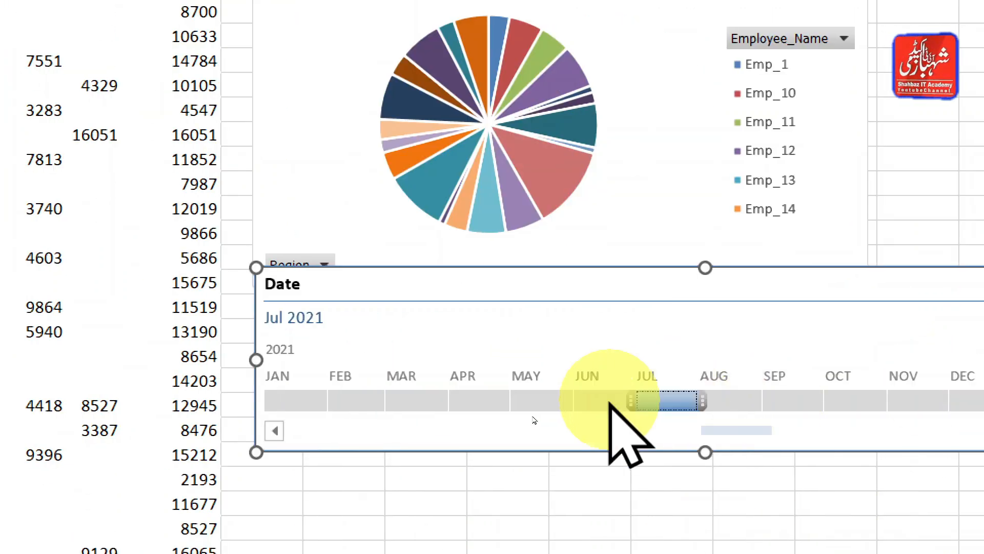
click(602, 400)
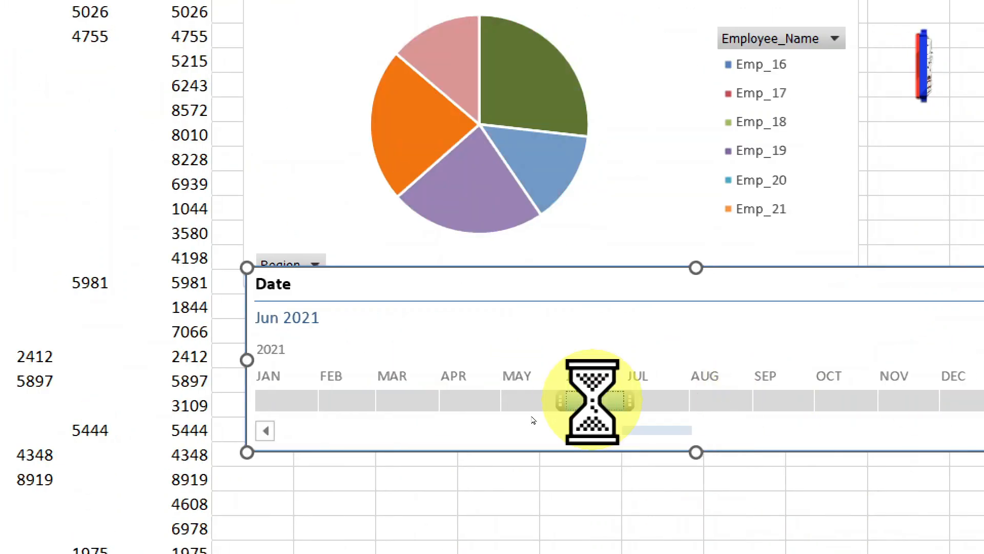
click(461, 402)
click(382, 400)
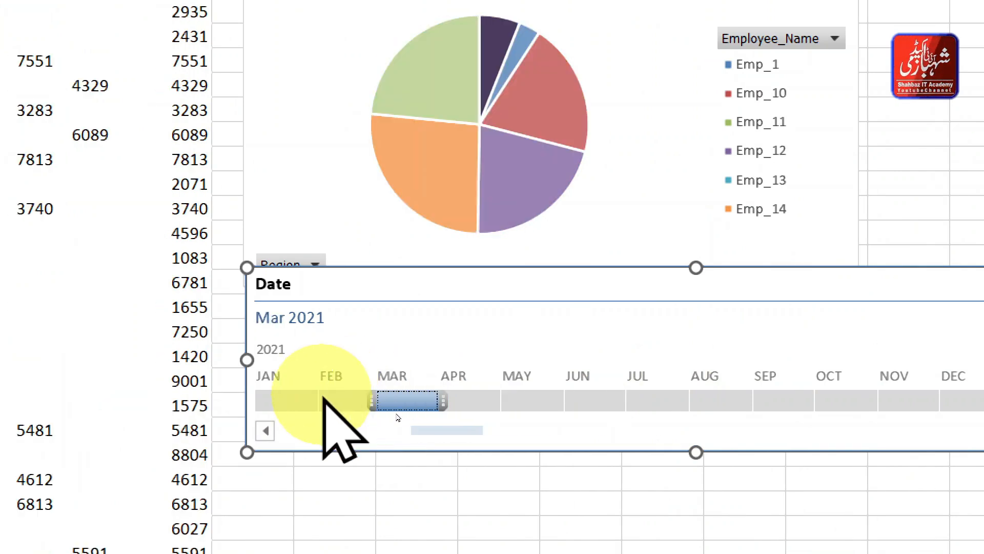
click(333, 400)
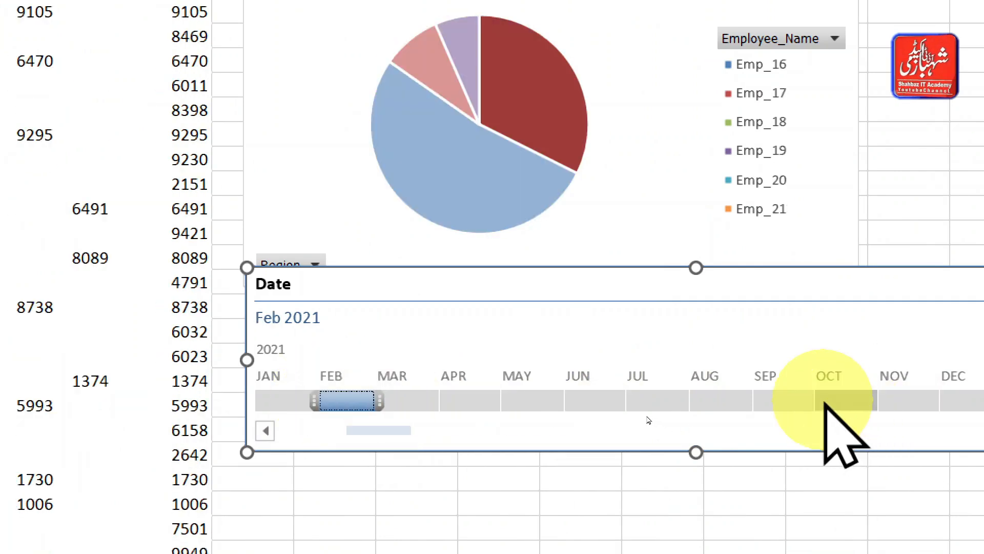
click(831, 401)
click(898, 404)
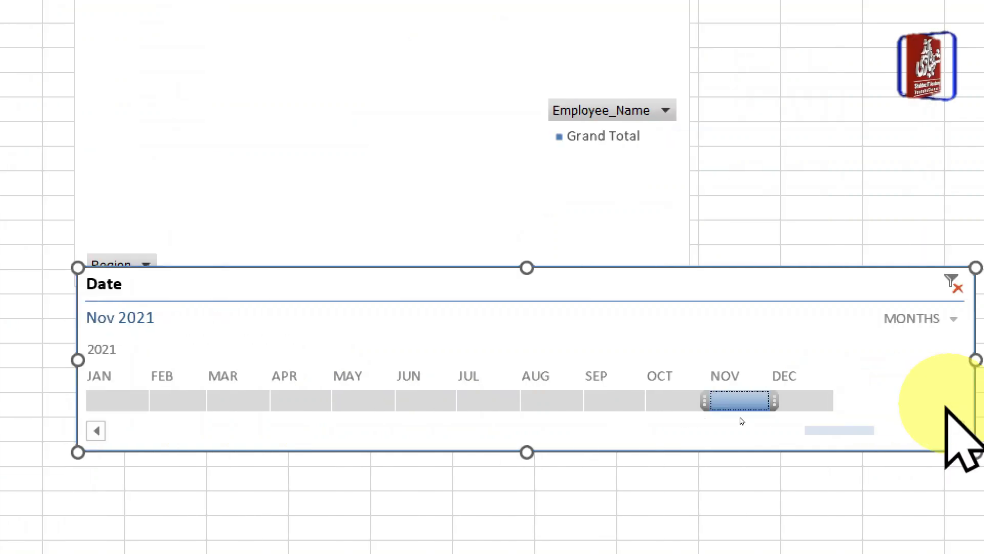
click(974, 403)
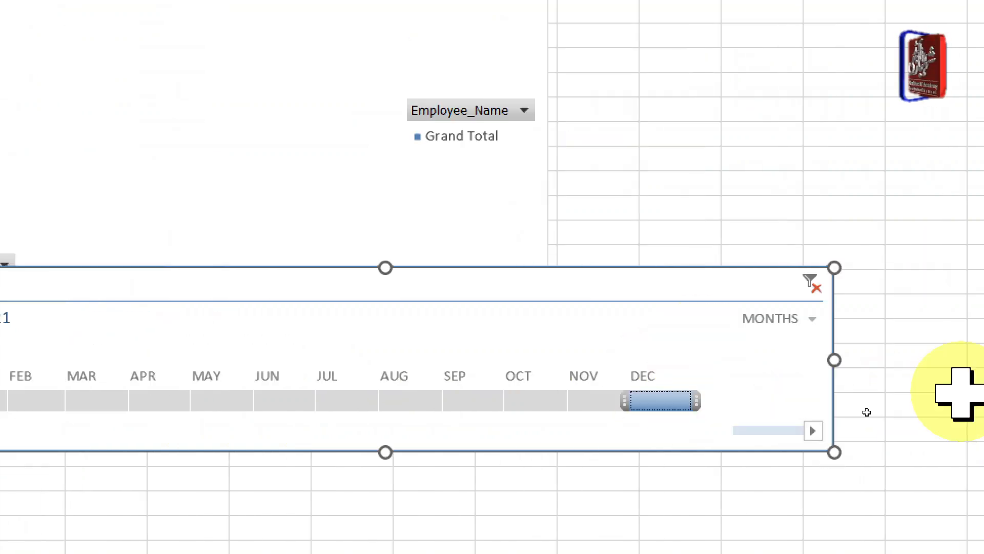
click(836, 321)
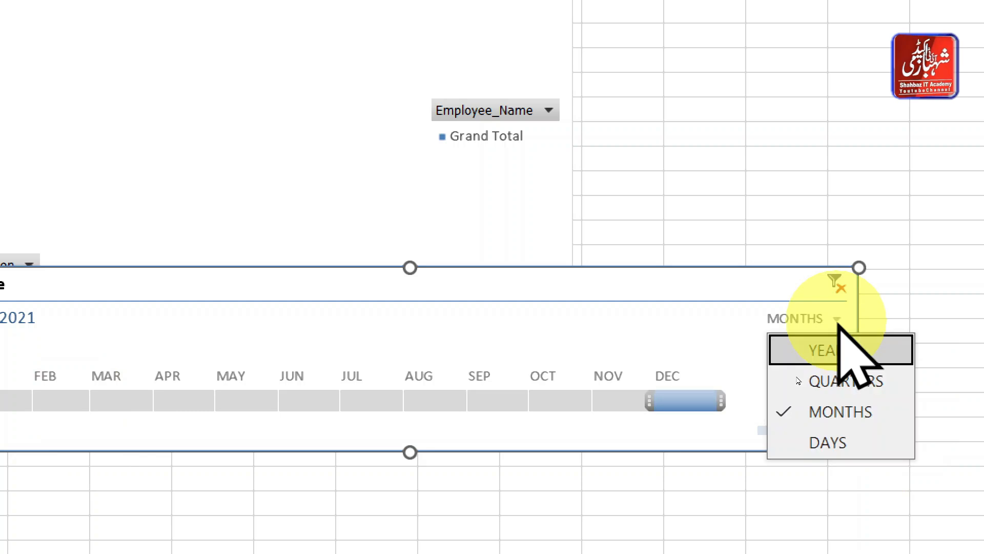
click(820, 410)
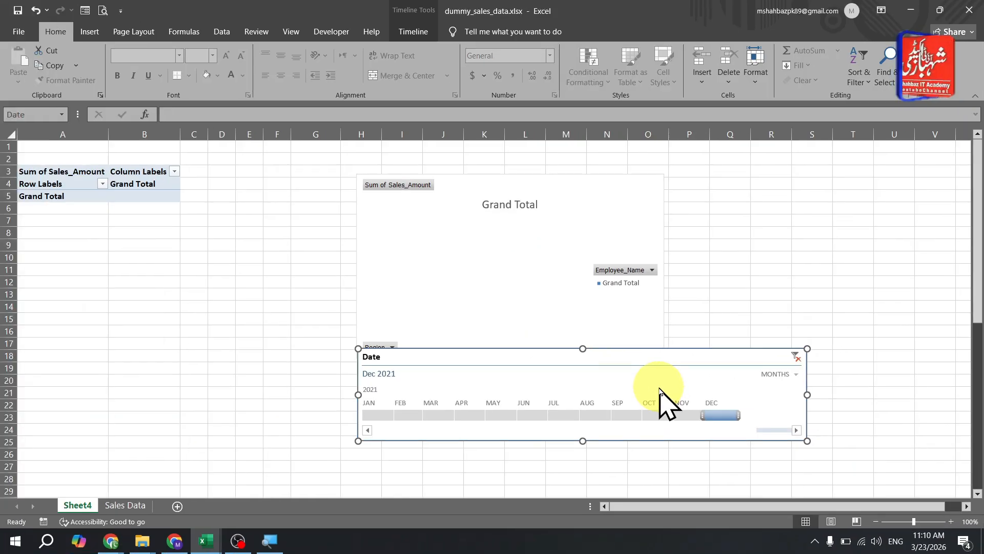
Check the Date column on the Sales Data sheet and insert a PivotTable from range A1:E291 on a new worksheet.
key(ctrl+Page_Down)
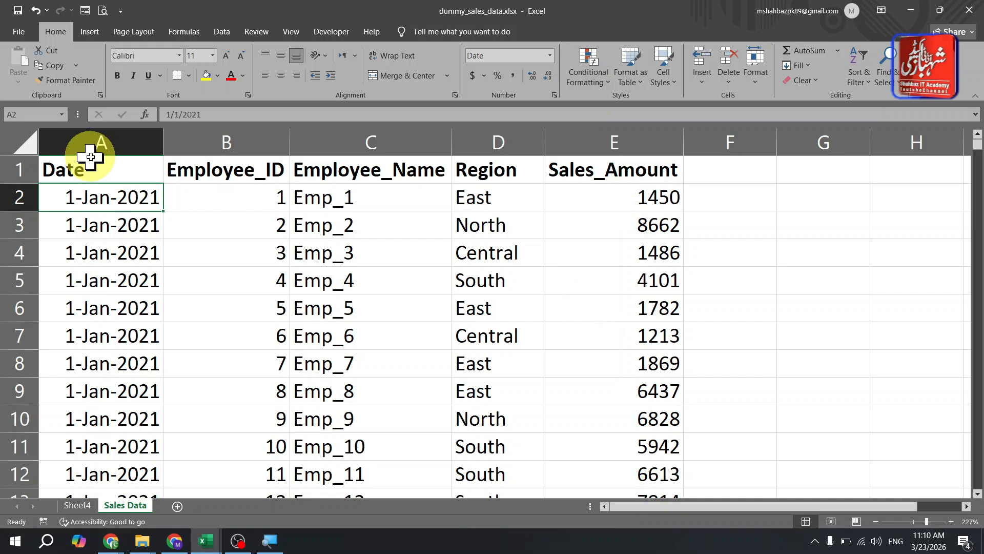
click(101, 139)
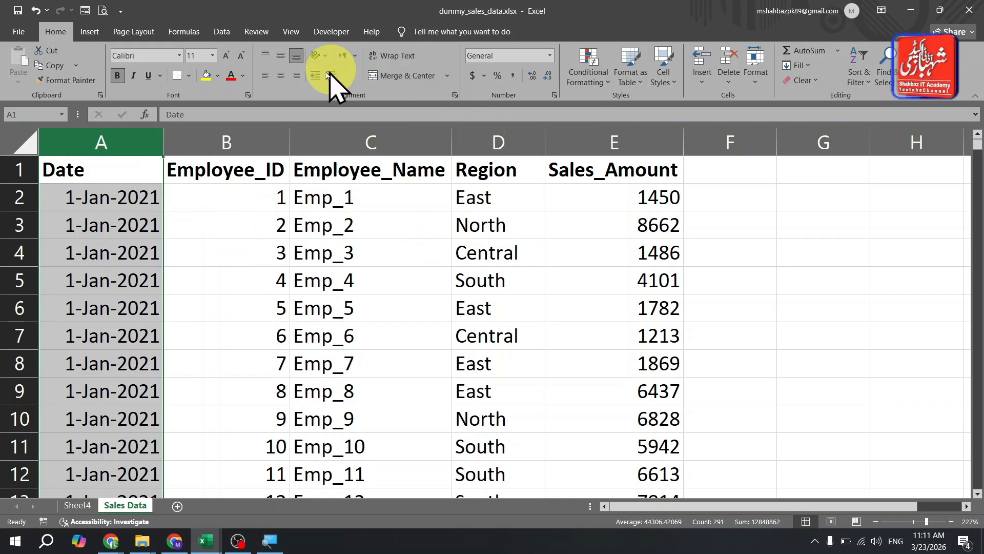
click(343, 226)
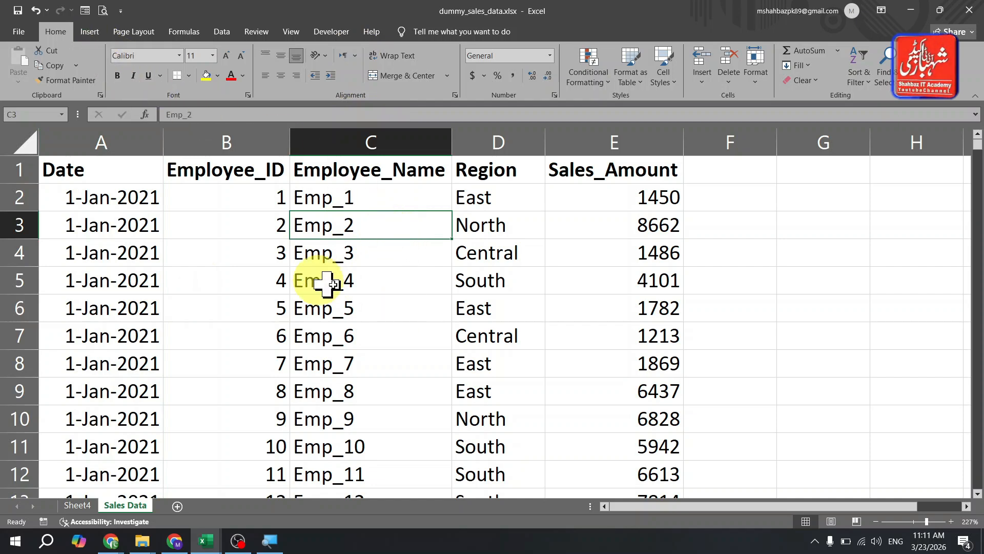
click(83, 32)
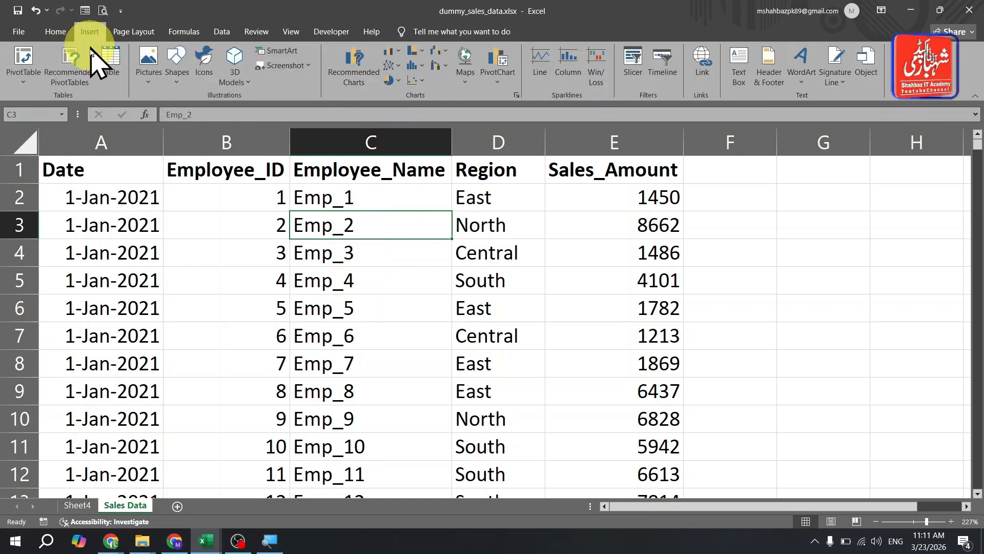
click(23, 58)
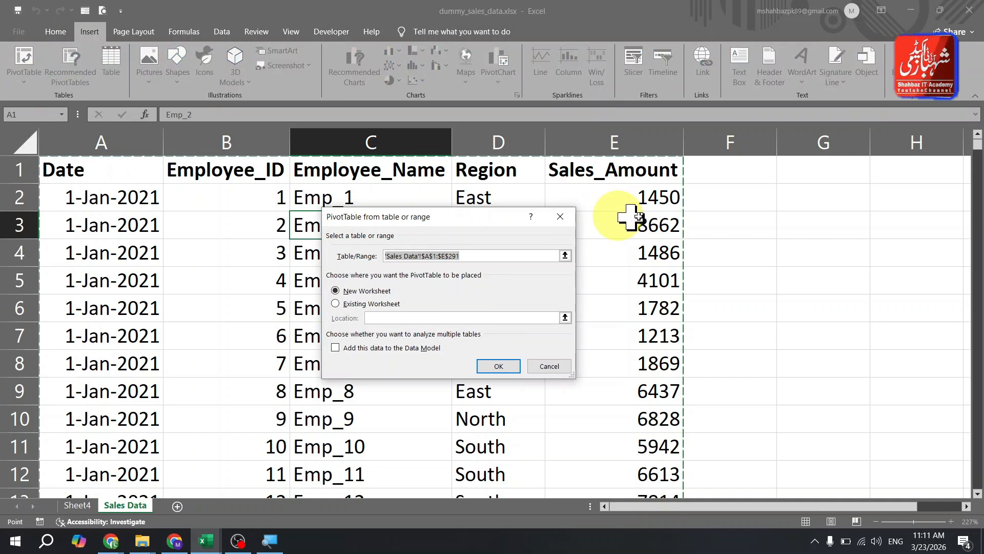
click(493, 366)
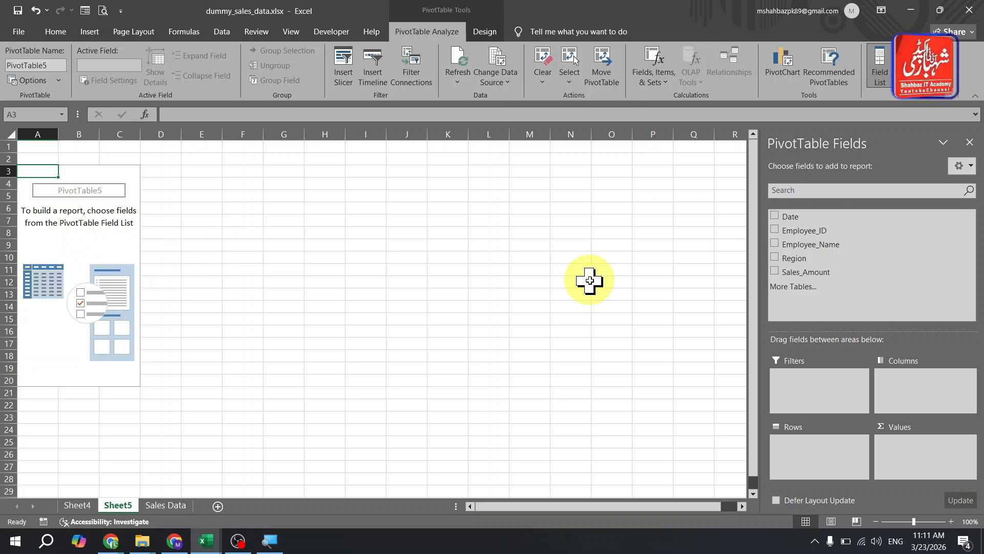
Build the PivotTable with Employee_Name in rows, Region in columns and the sum of Sales_Amount as values.
click(775, 245)
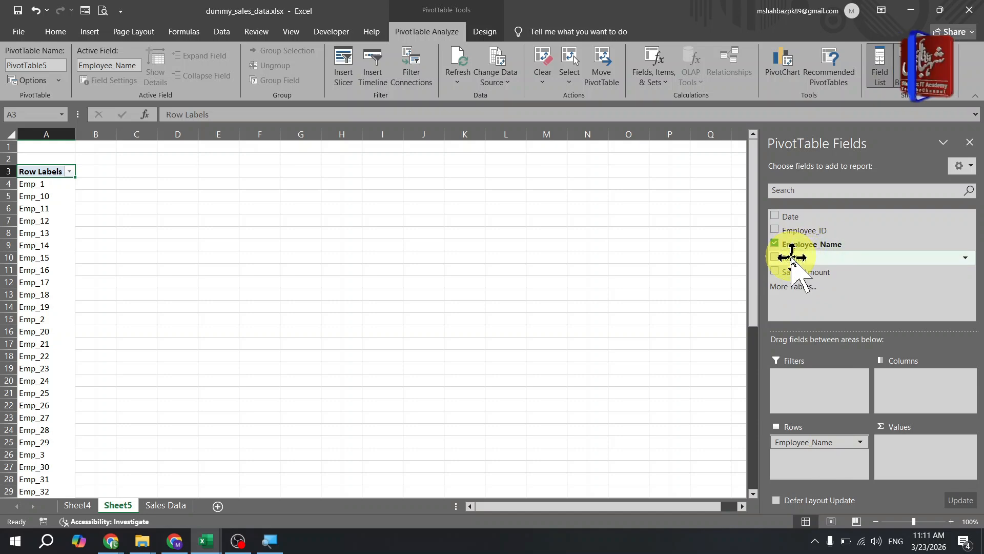
drag(806, 266, 908, 405)
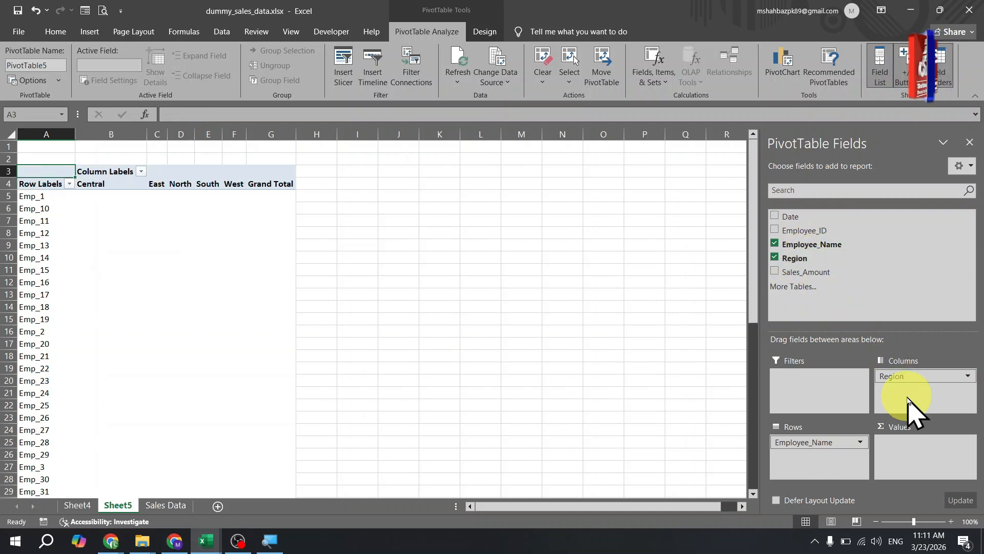
click(775, 273)
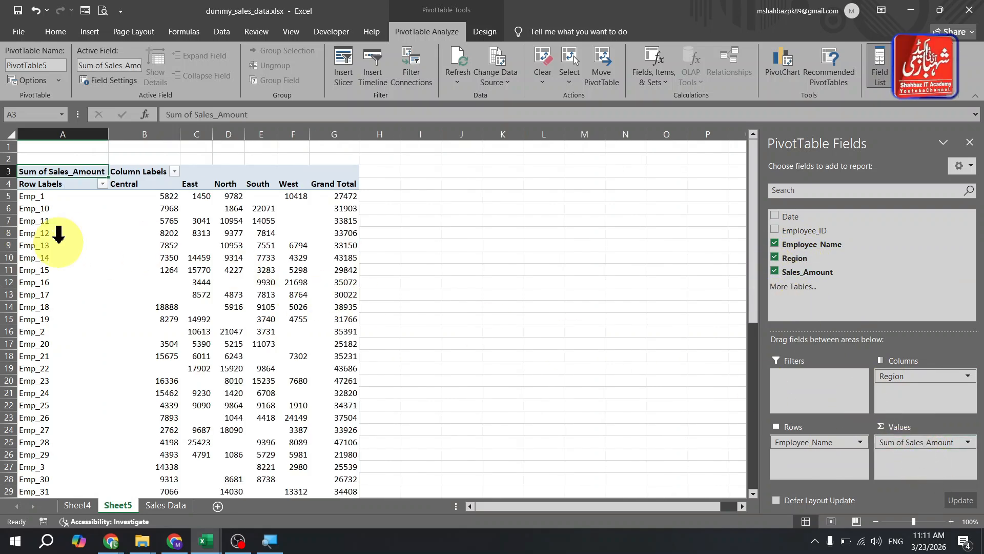
click(162, 240)
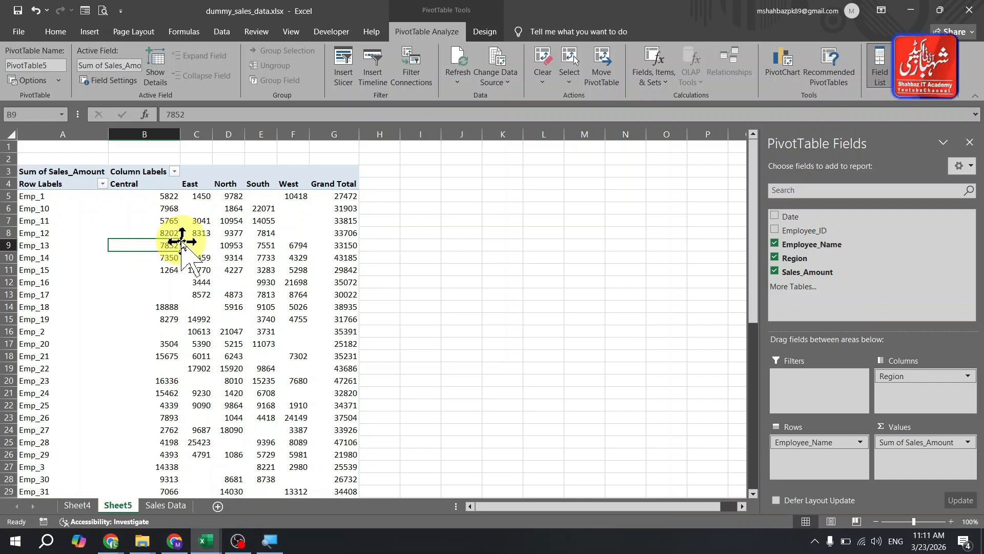
click(268, 232)
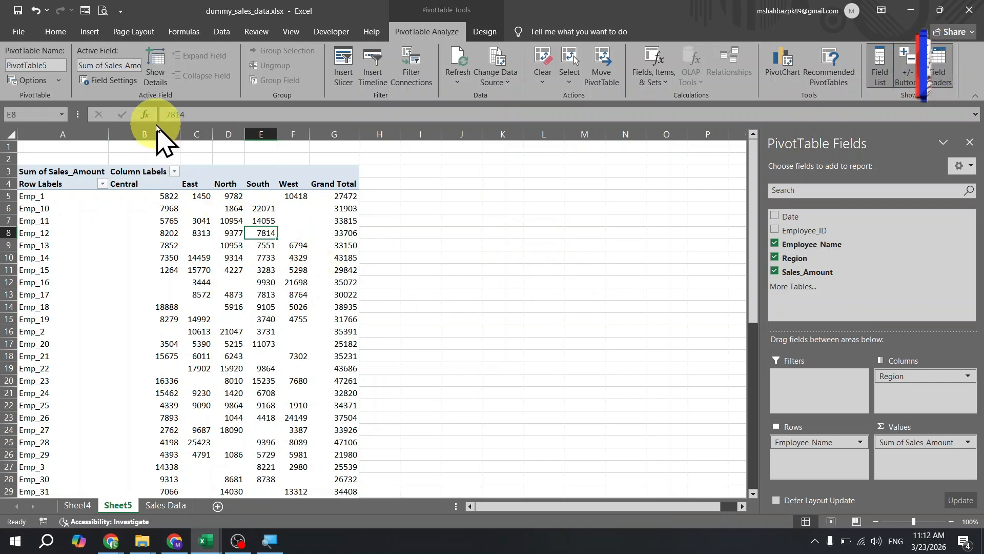
Insert a Pie PivotChart from the PivotTable and place it beside the Grand Total column.
click(134, 220)
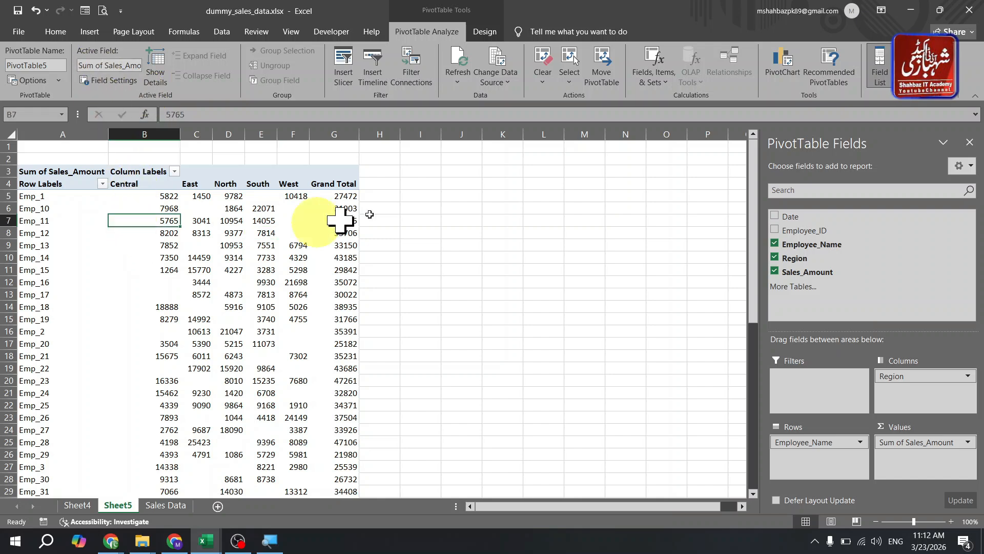
click(89, 32)
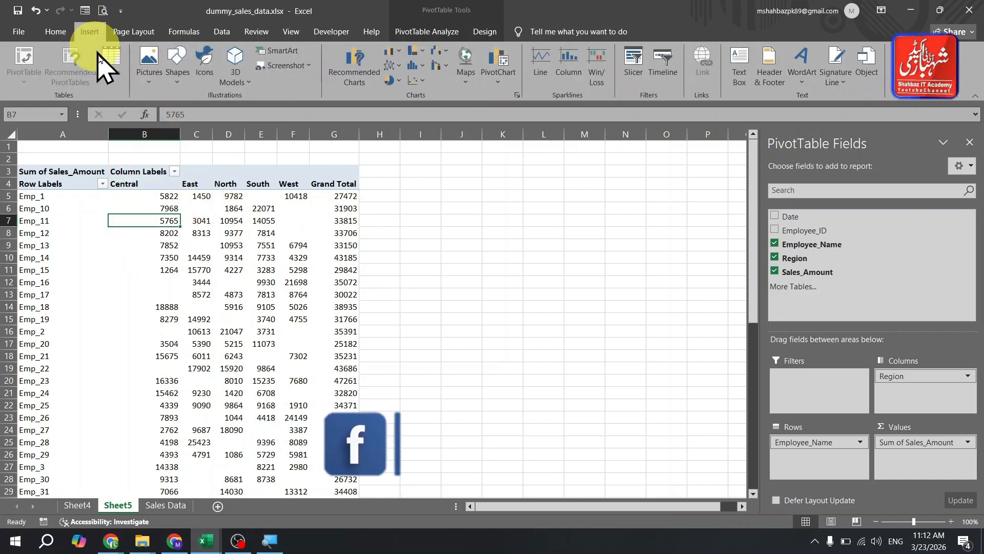
click(502, 77)
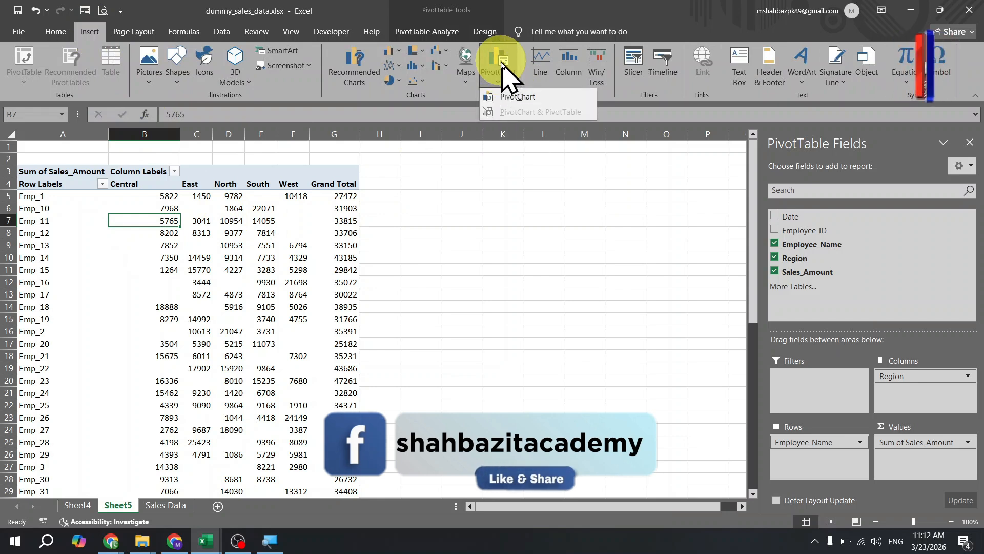
click(518, 97)
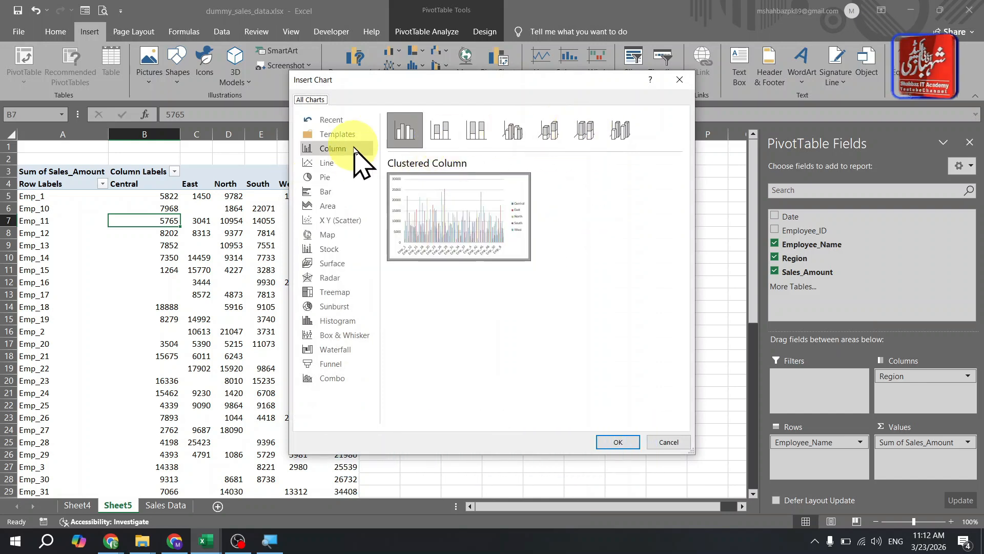
click(338, 179)
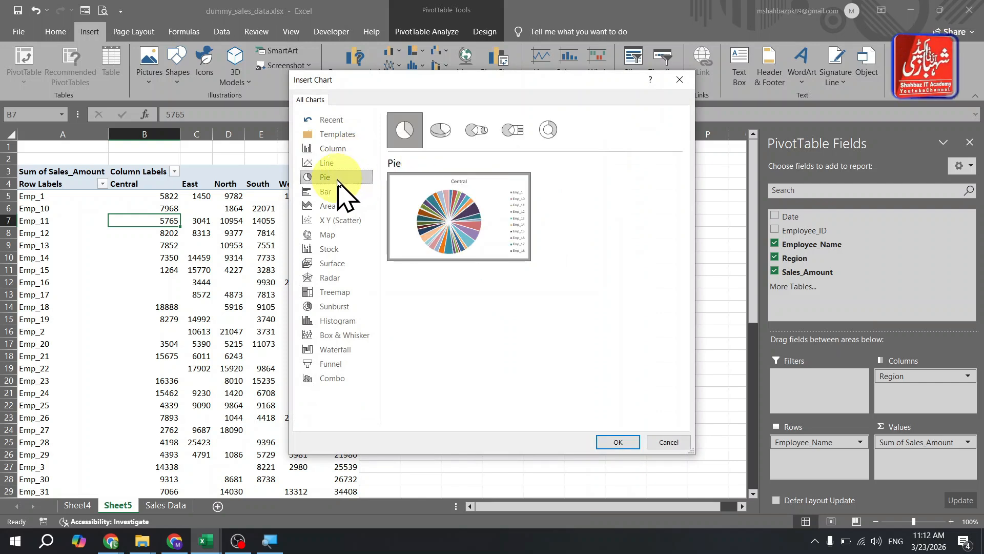
click(610, 445)
drag(439, 247, 605, 182)
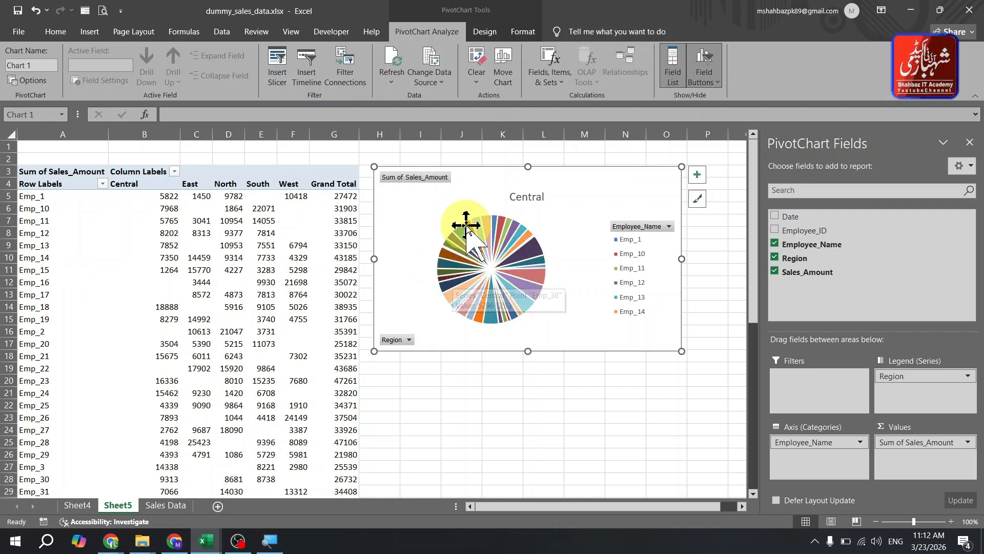
Insert a timeline for the PivotTable's Date field.
click(195, 231)
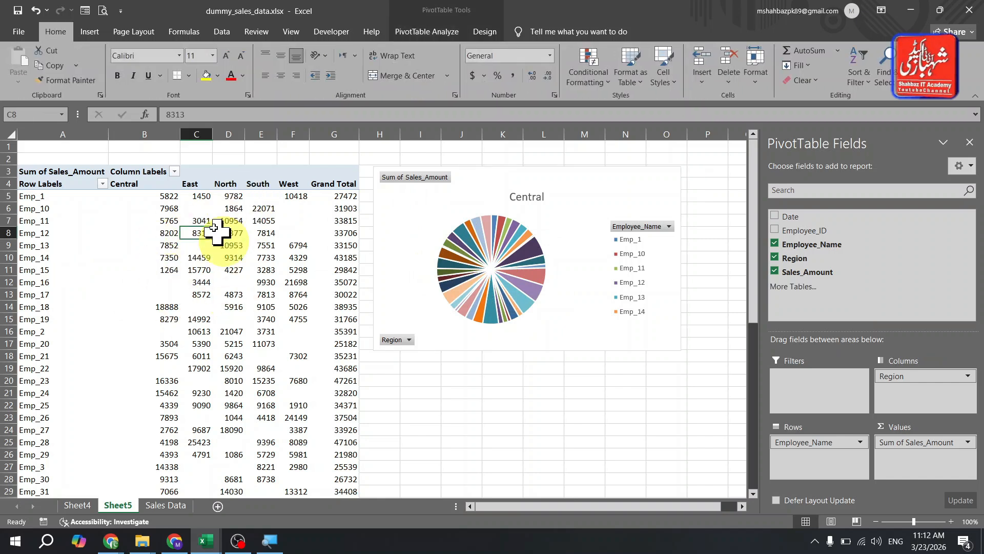
click(415, 33)
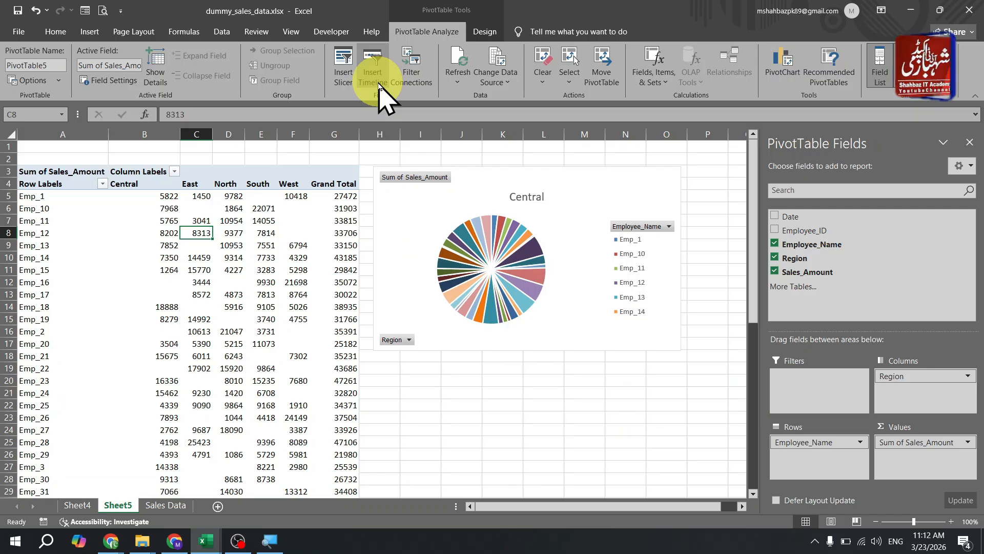
click(380, 82)
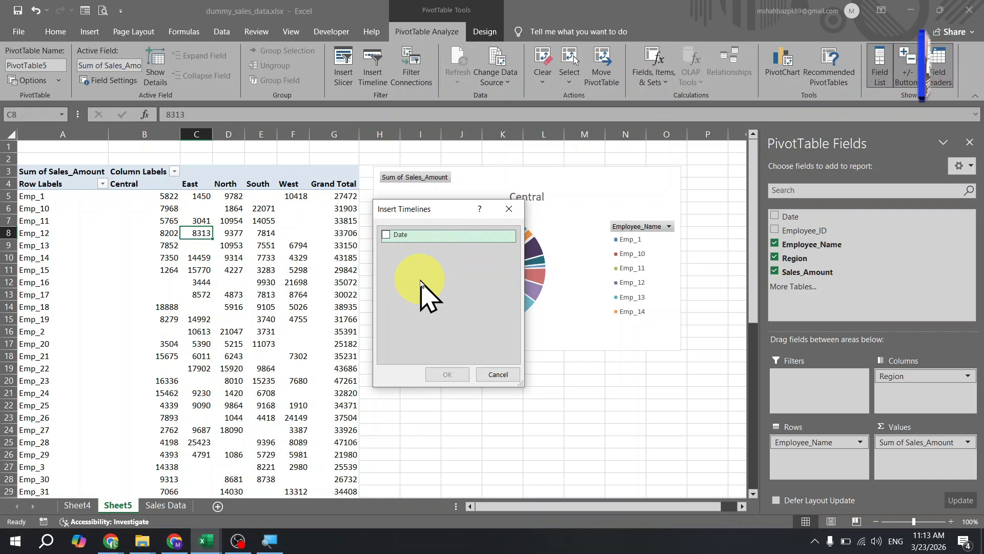
click(387, 235)
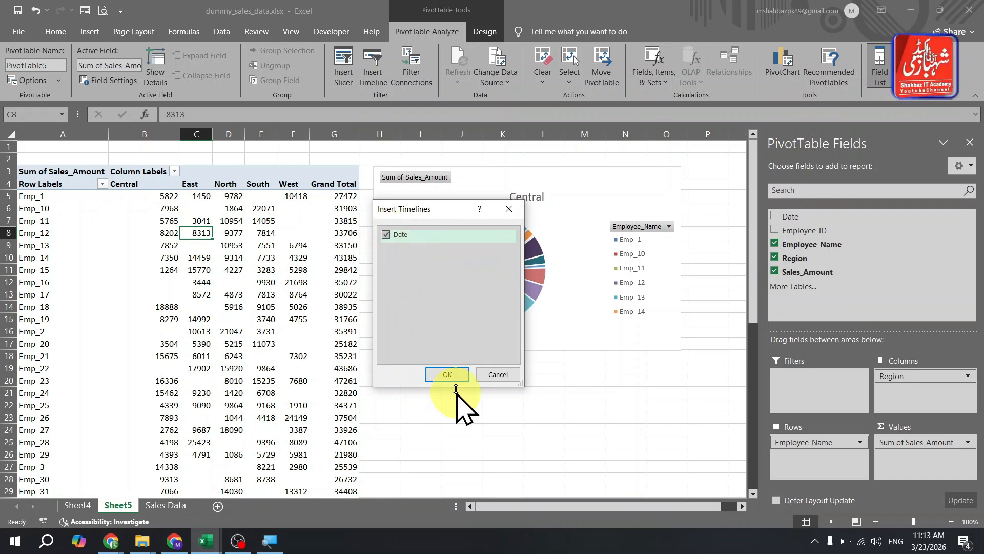
click(448, 374)
Place the Date timeline below the pie chart and widen it to 6.14".
drag(494, 357, 477, 382)
drag(592, 411, 744, 411)
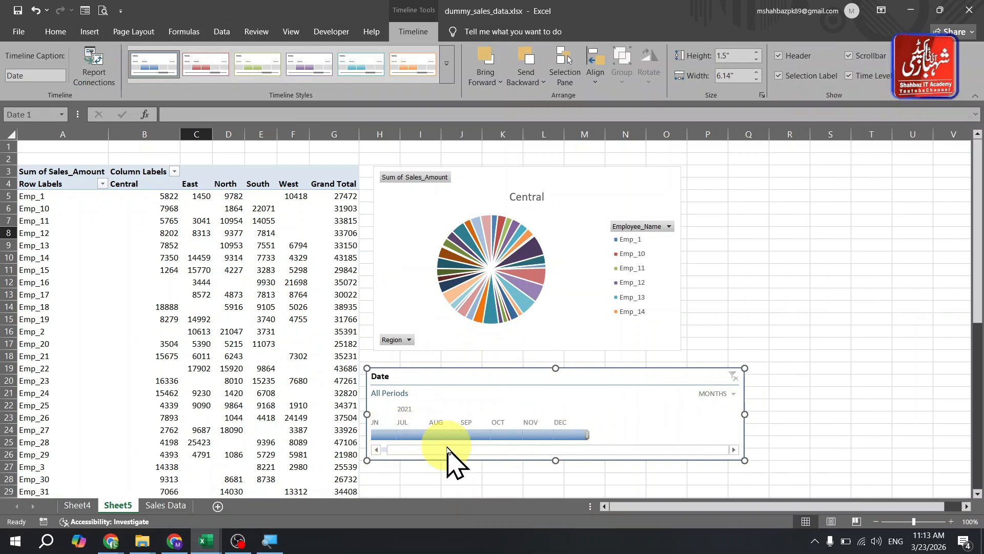
drag(447, 451, 384, 450)
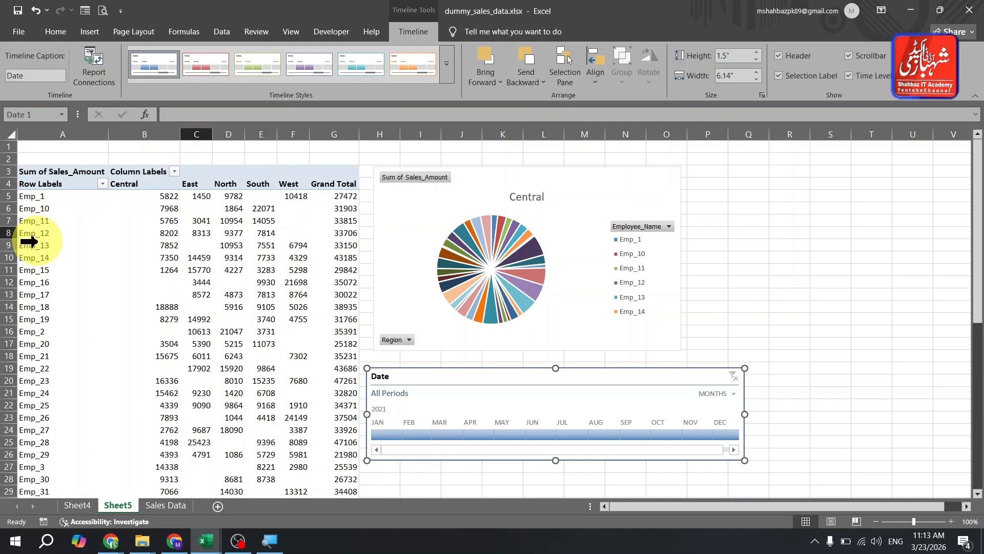
Examine the PivotTable's employee rows from Emp_16 down past Emp_50 and return to cell A1.
click(54, 282)
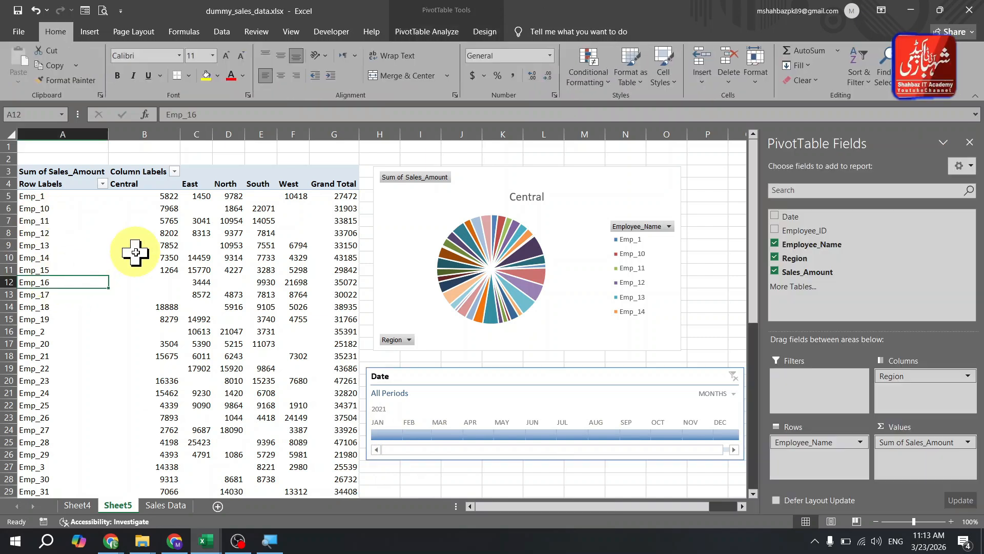
key(Down)
key(Down)
key(Down)
key(Down)
key(Down)
key(Down)
key(Down)
key(Down)
key(Down)
key(Down)
key(Down)
key(Down)
key(Down)
key(Down)
key(Down)
key(Down)
key(Down)
key(Down)
key(Down)
key(Down)
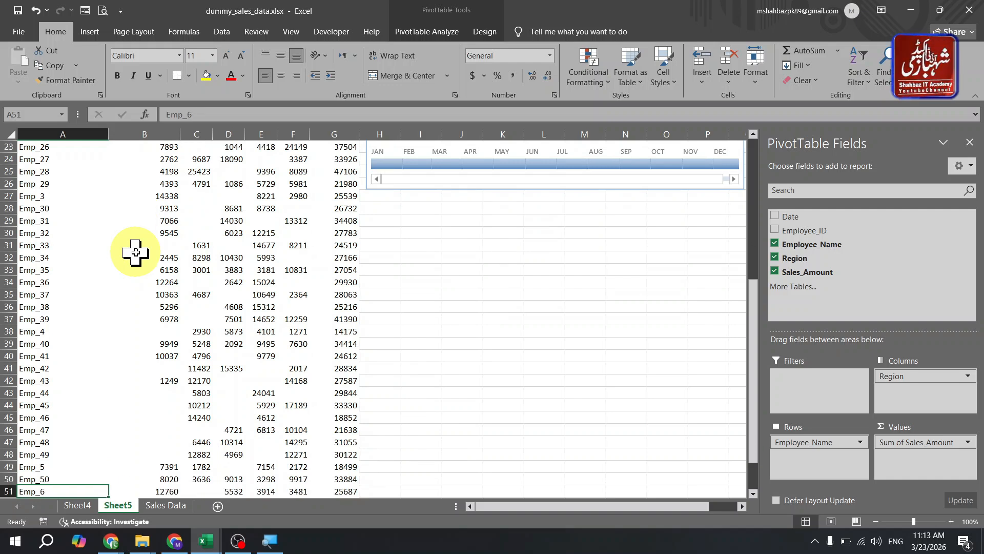
key(ctrl+Home)
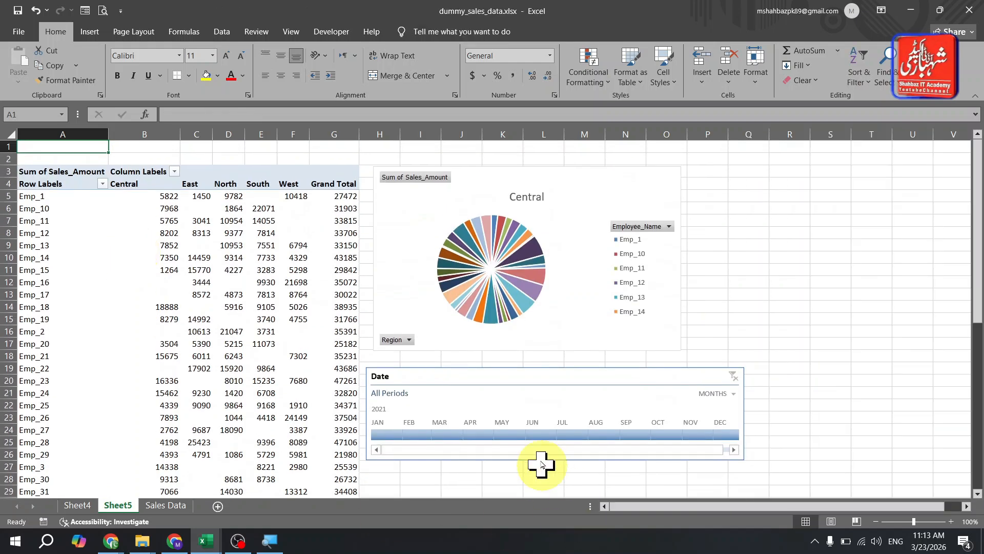
Move the Date timeline up over the pie chart and filter it to Feb 2021.
drag(651, 378, 518, 237)
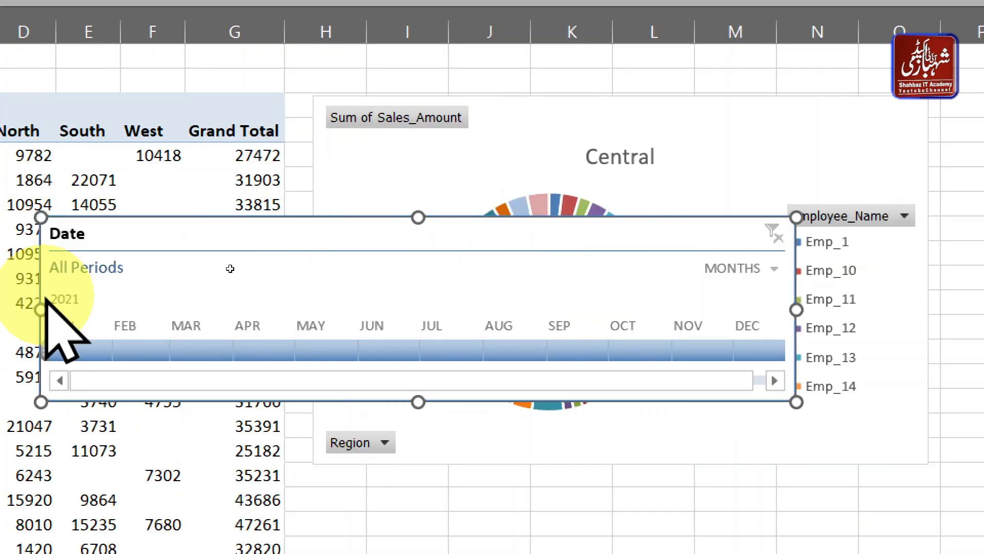
drag(162, 351, 150, 300)
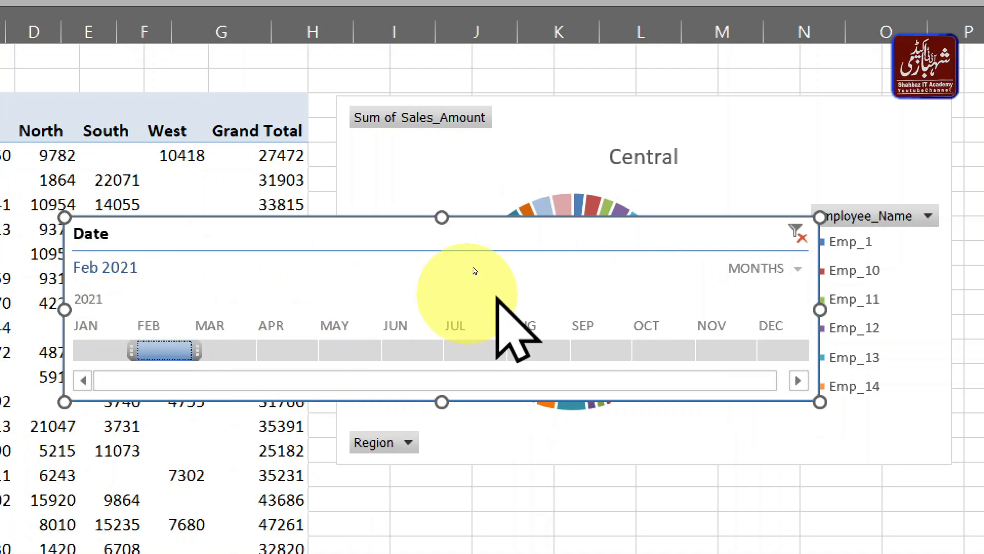
Switch the timeline's time level to YEARS, check its single-year bar, and change the level to QUARTERS.
click(790, 269)
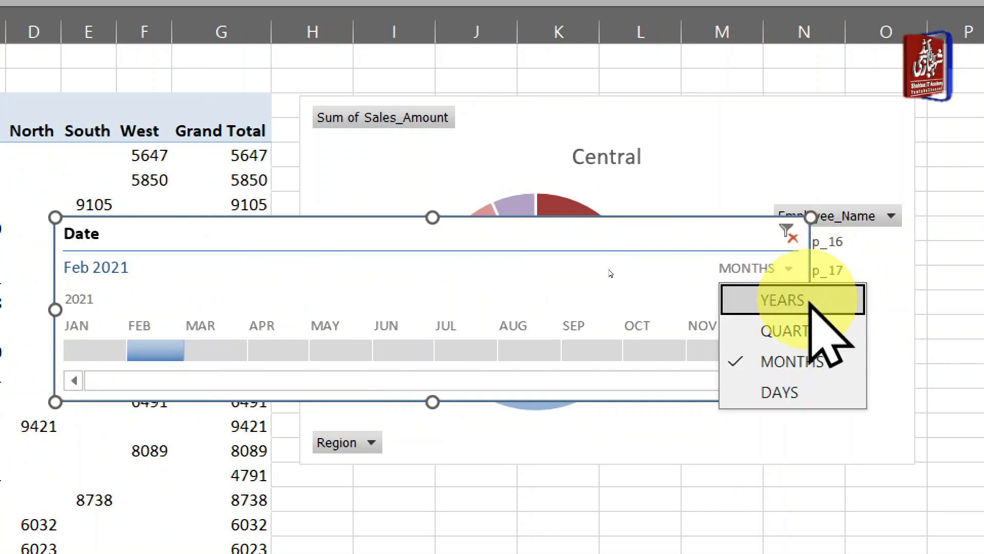
click(807, 300)
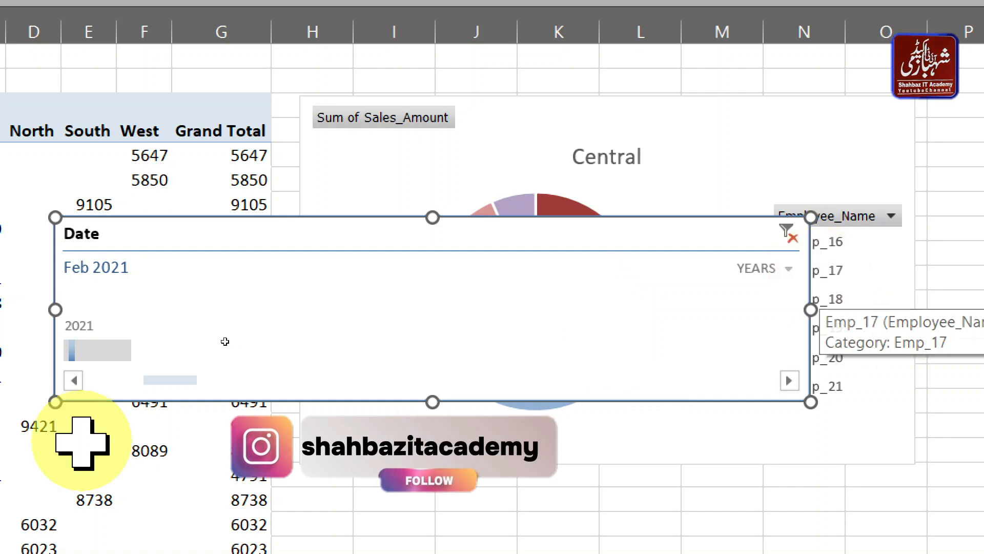
scroll(84, 440, left, 3)
scroll(890, 319, right, 3)
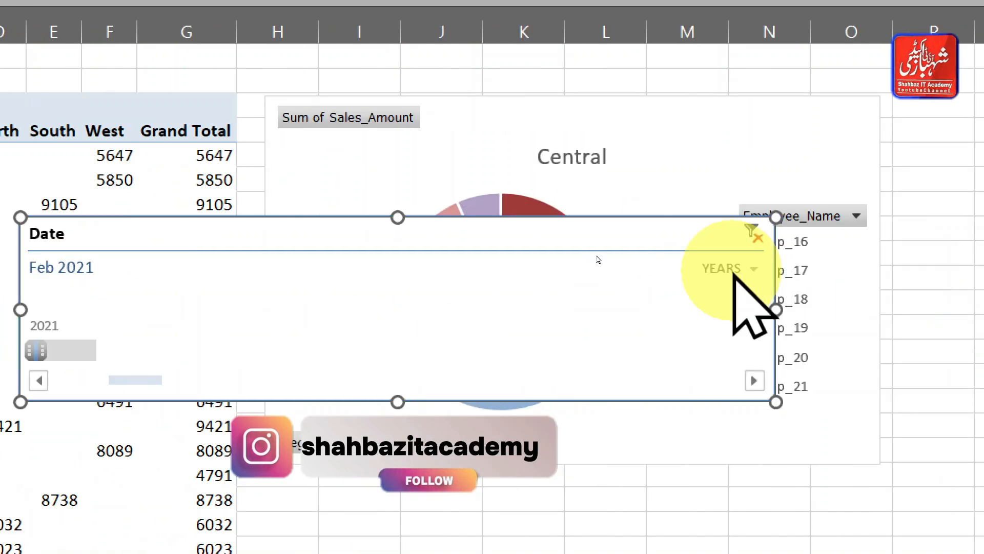
click(732, 269)
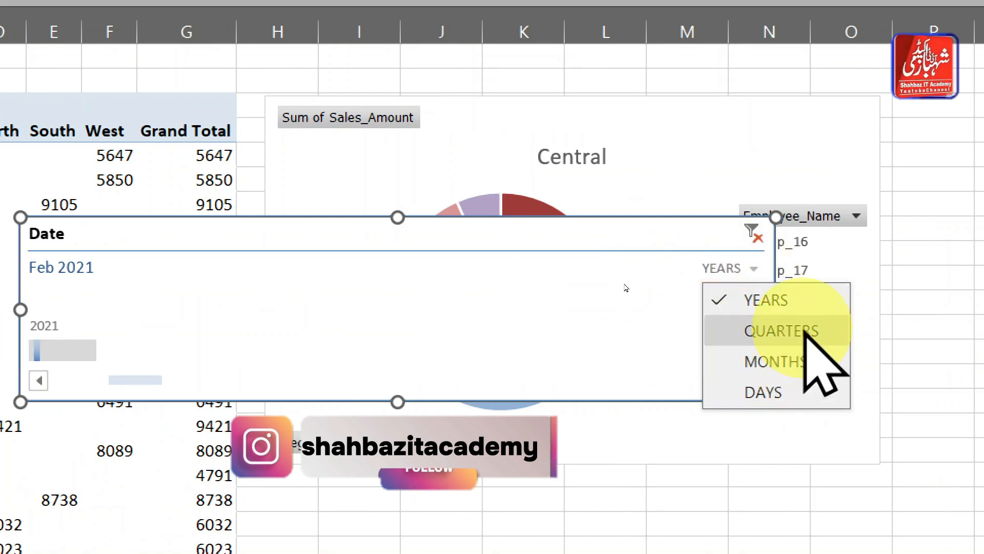
key(Escape)
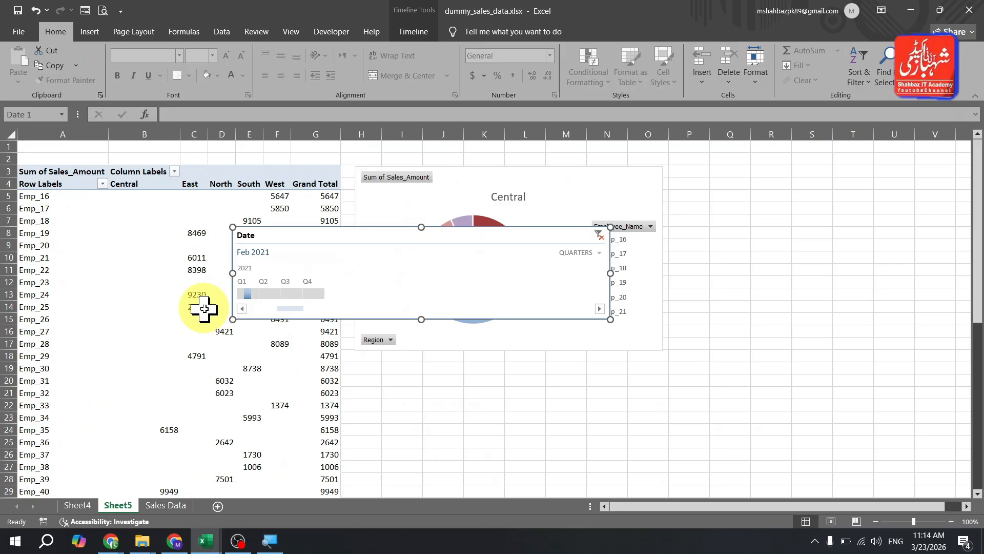
Move the timeline back below the pie chart and filter it by quarters of 2021, from Q2 through Q4 to Q3 - Q4.
drag(409, 258, 522, 385)
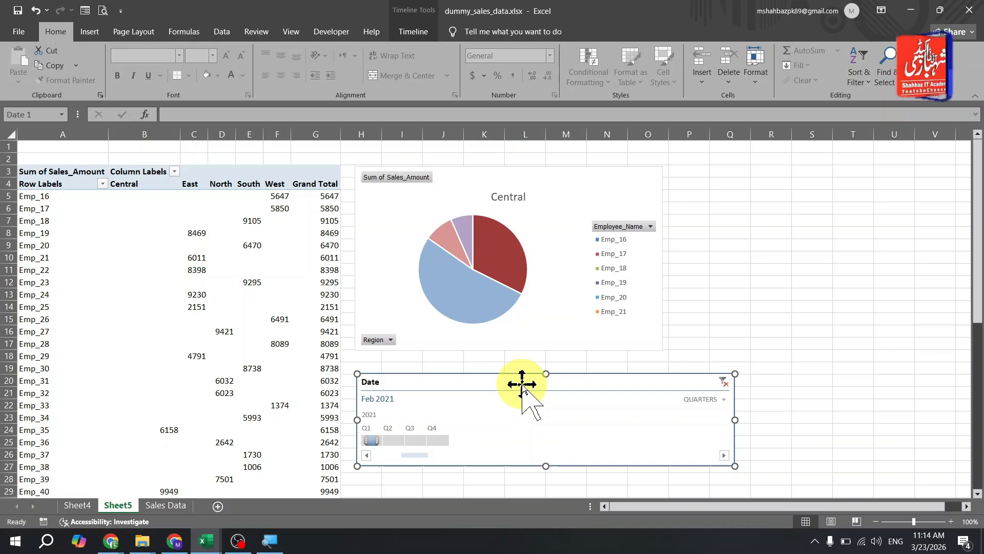
click(388, 442)
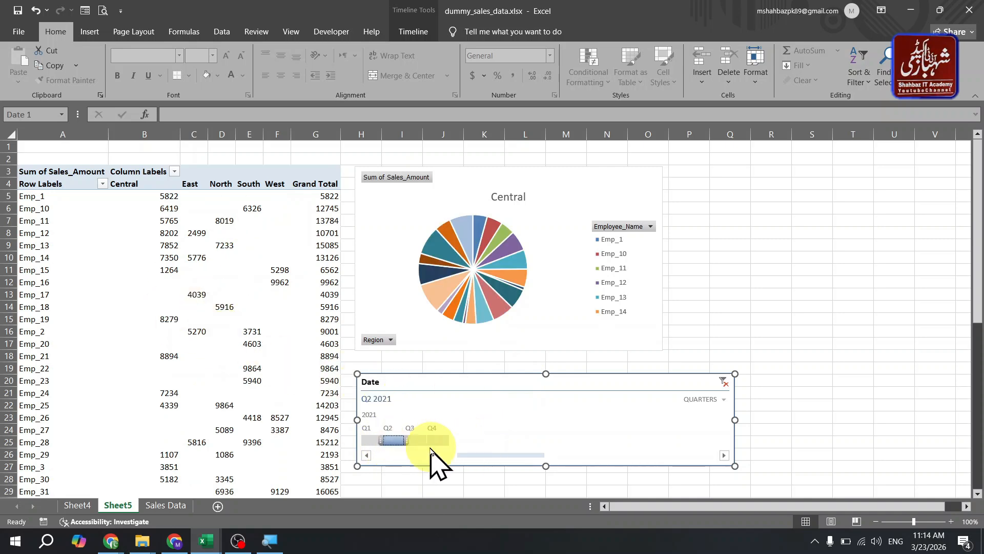
click(417, 441)
click(437, 441)
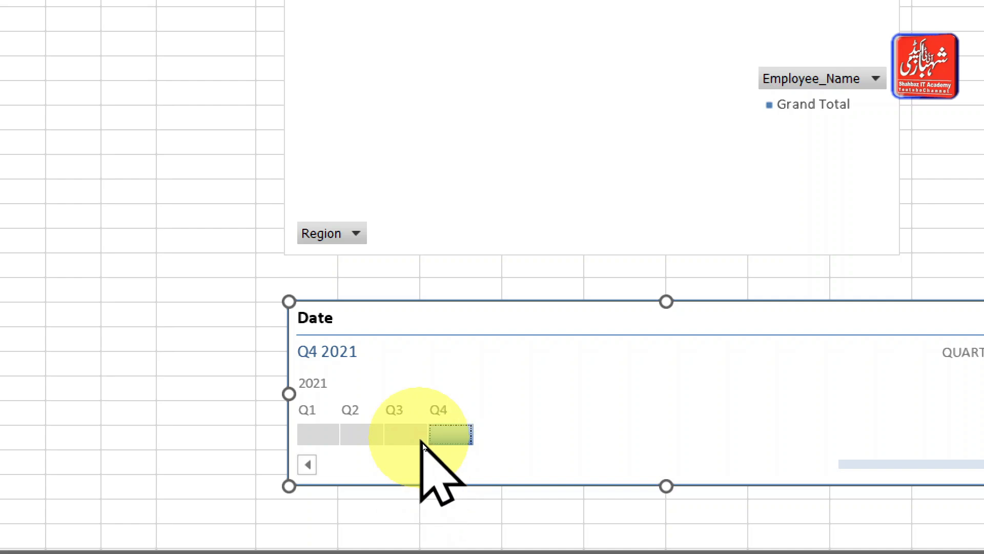
drag(422, 437, 402, 442)
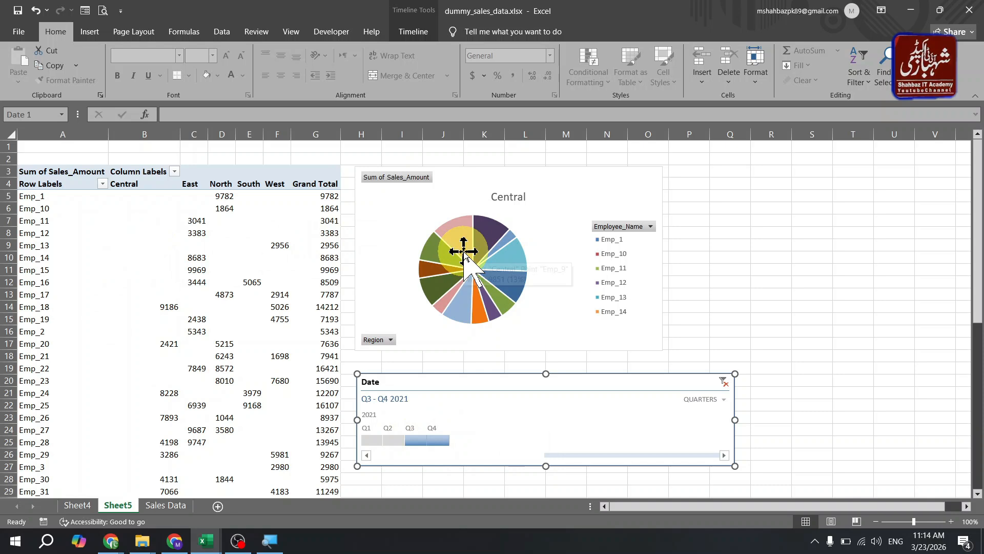
Look through the PivotTable rows and the pie chart for the Q3 - Q4 2021 period.
middle_click(263, 217)
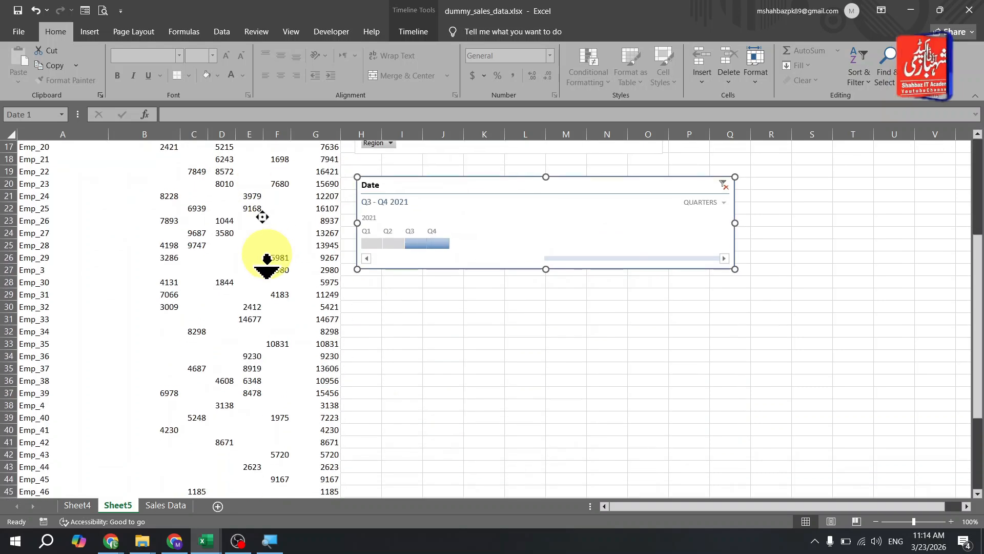
middle_click(272, 329)
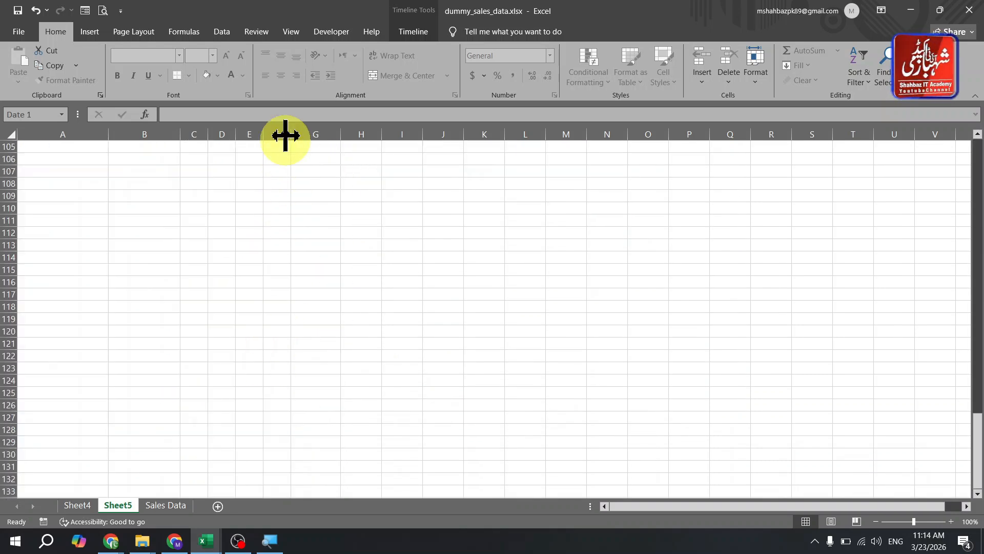
middle_click(260, 201)
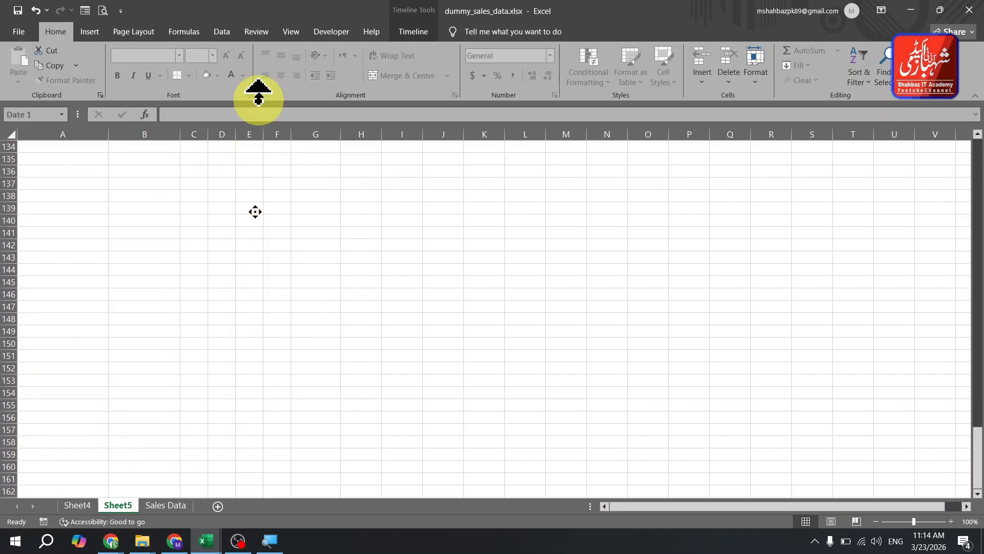
middle_click(258, 77)
scroll(388, 445, down, 10)
click(370, 236)
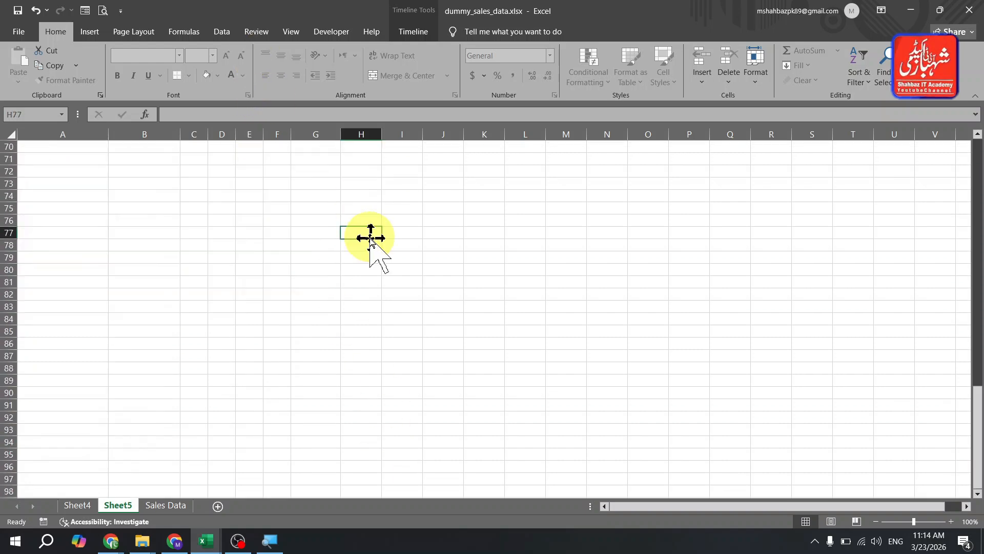
key(ctrl+Up)
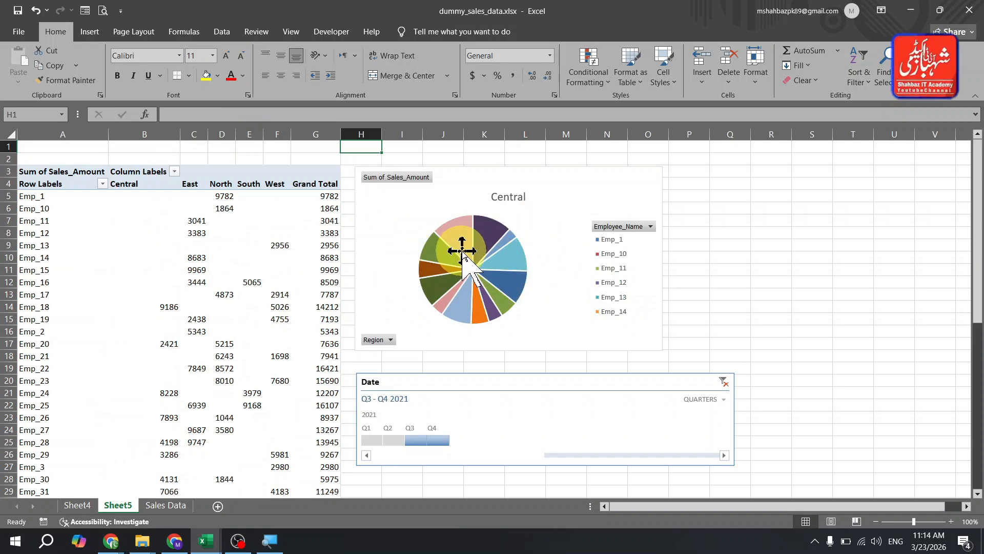
mouse_move(463, 252)
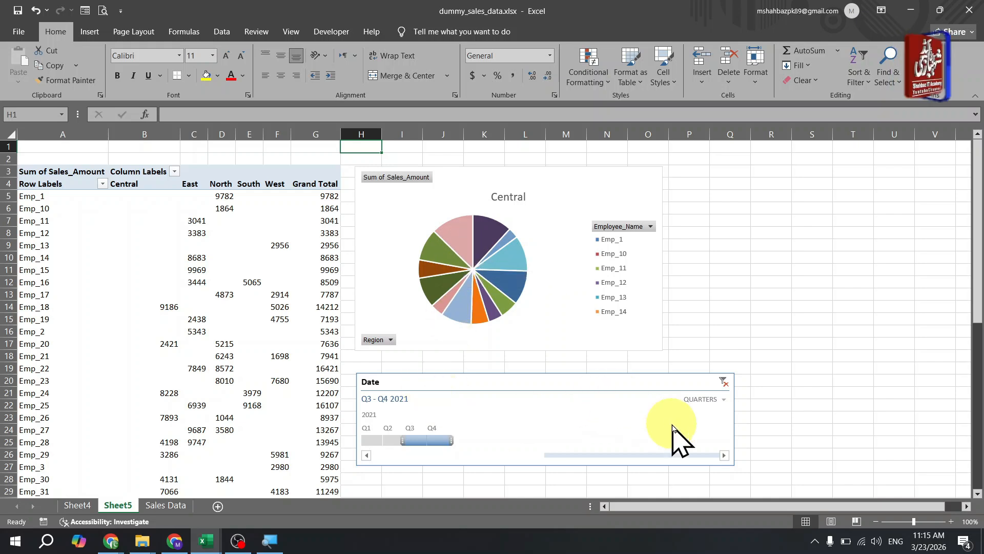
Set the timeline's time level to MONTHS and filter it to Feb 2021.
click(721, 401)
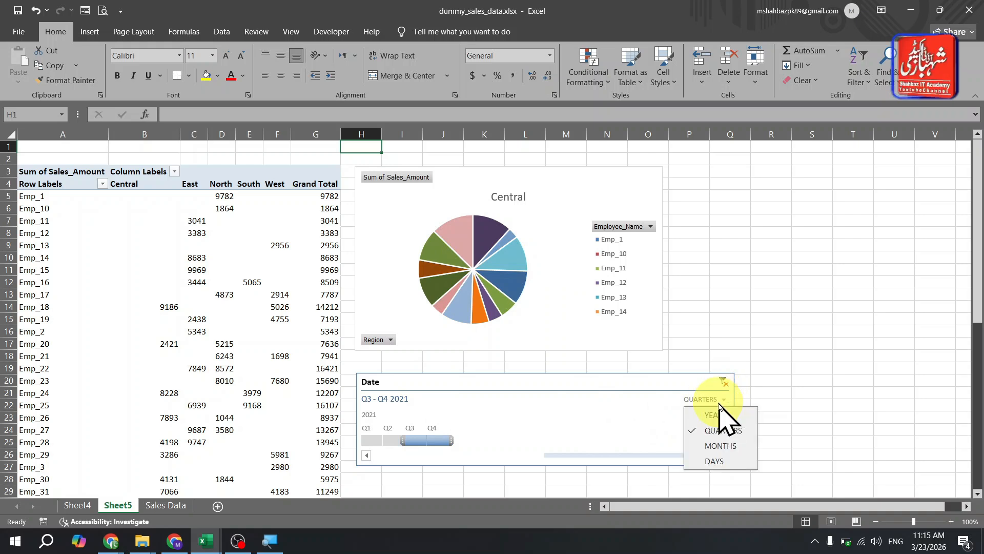
click(737, 445)
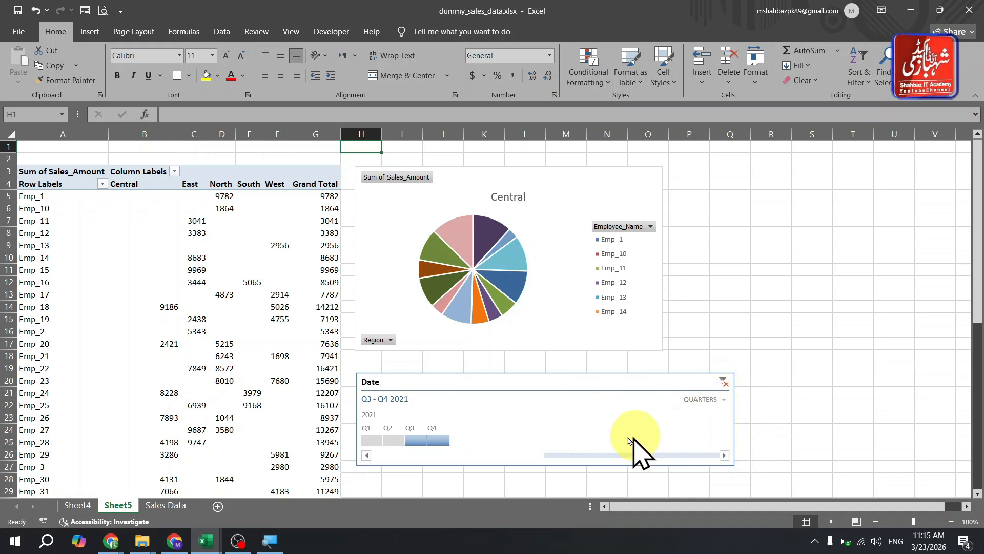
click(524, 442)
drag(518, 443, 404, 444)
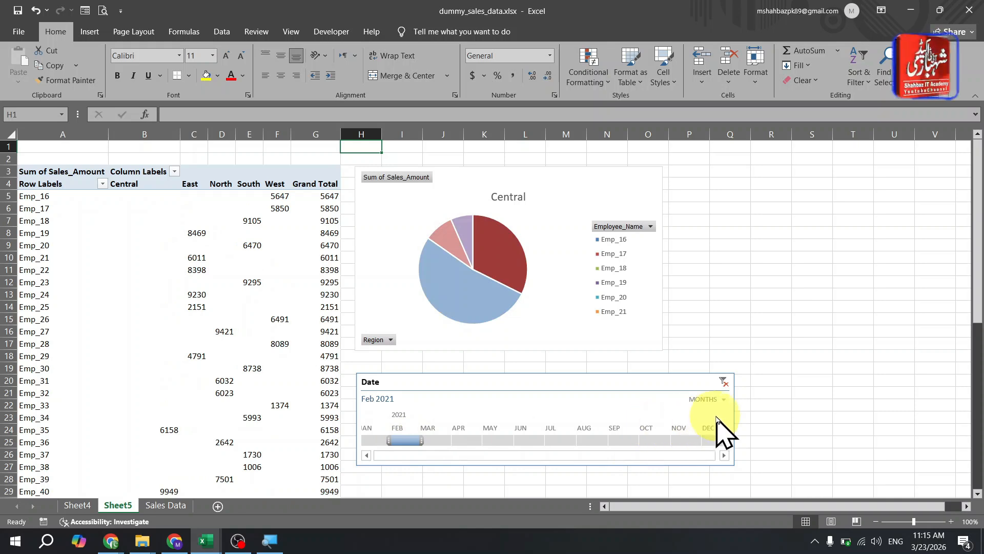
Set the timeline's time level to DAYS and move the timeline up against the pie chart's lower edge.
click(720, 401)
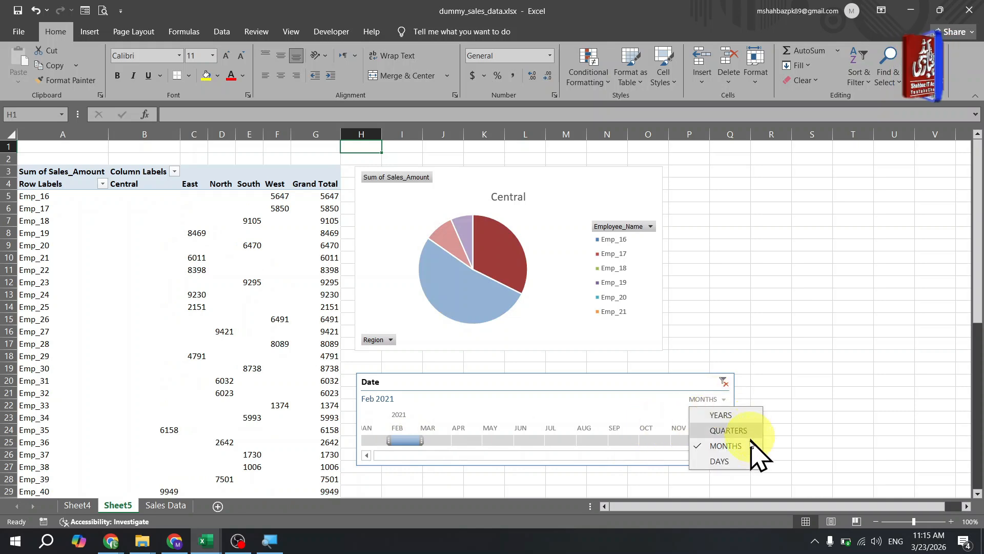
click(733, 464)
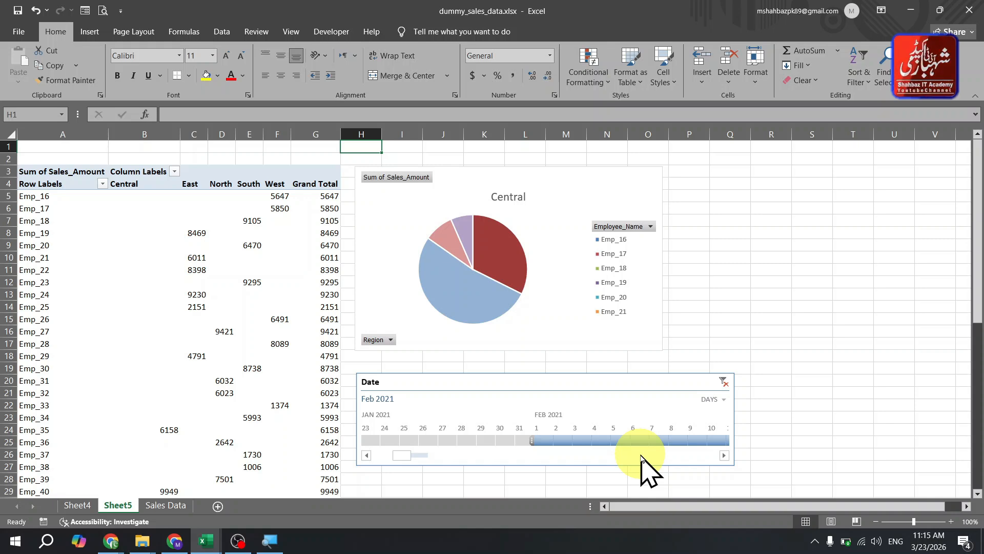
click(578, 405)
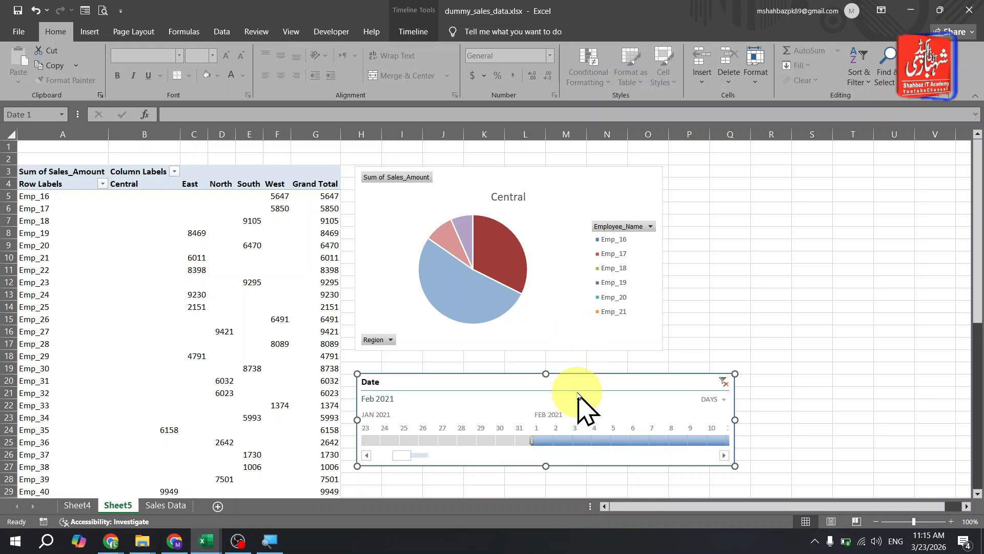
drag(577, 390, 582, 351)
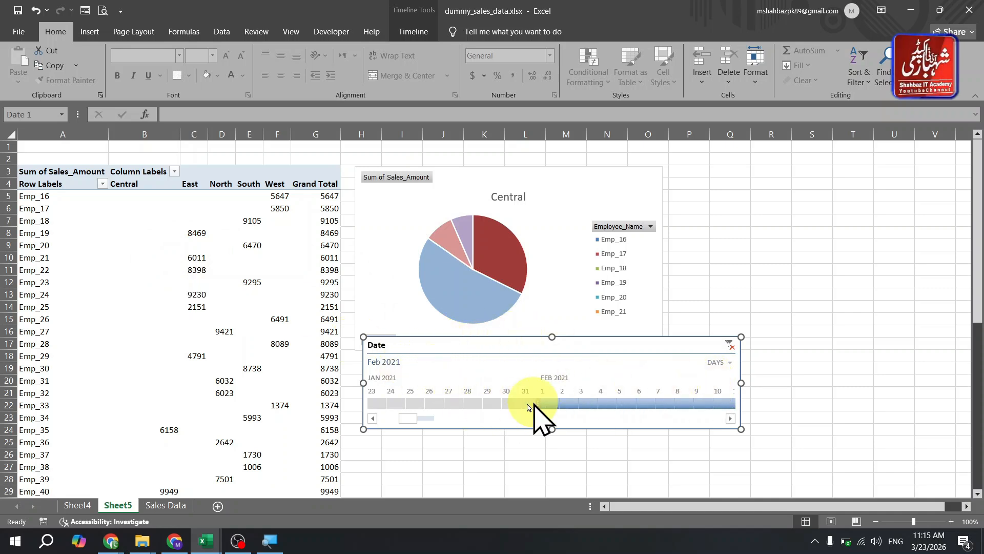
Filter the timeline by single days, trying Jan 27, 2021 and other late January days before Feb 9, 2021.
click(458, 405)
click(450, 405)
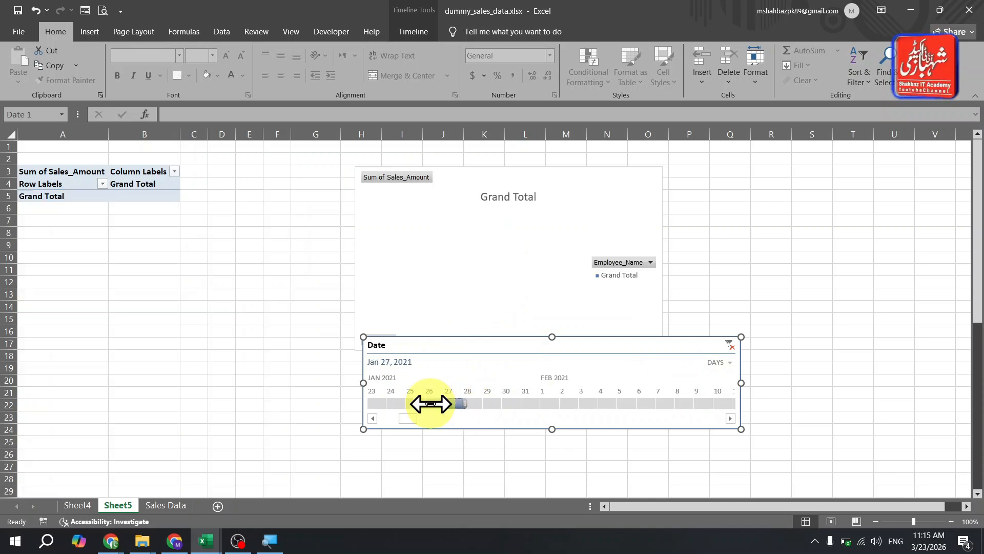
click(410, 405)
click(449, 405)
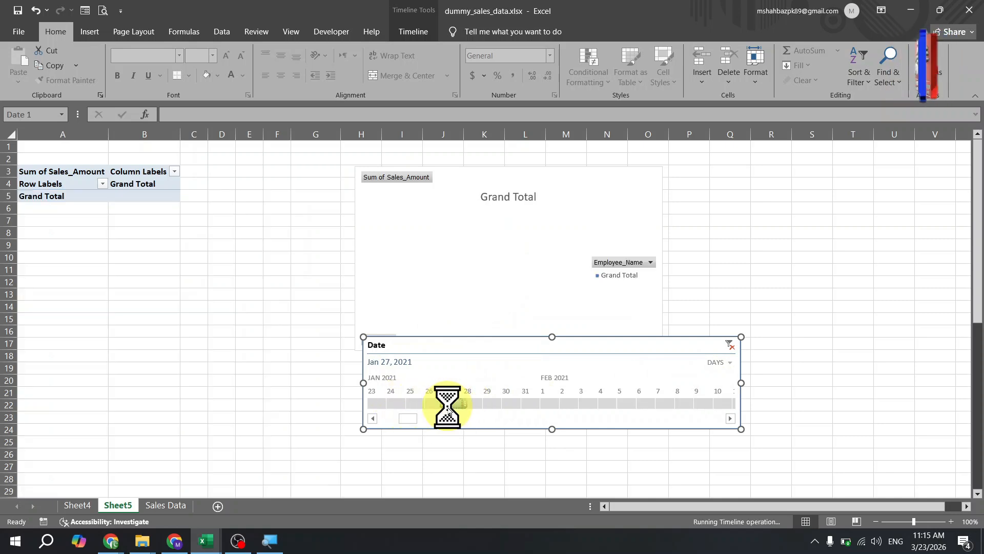
drag(483, 410, 700, 409)
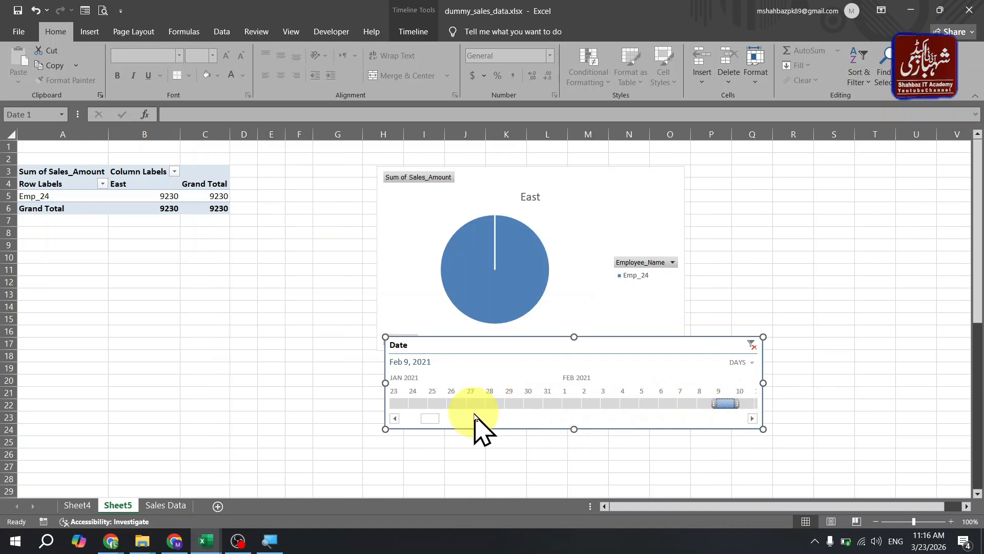
Filter the timeline by single days in April 2021, switching between Apr 6 and Apr 7 and ending on Apr 6.
drag(429, 419, 491, 418)
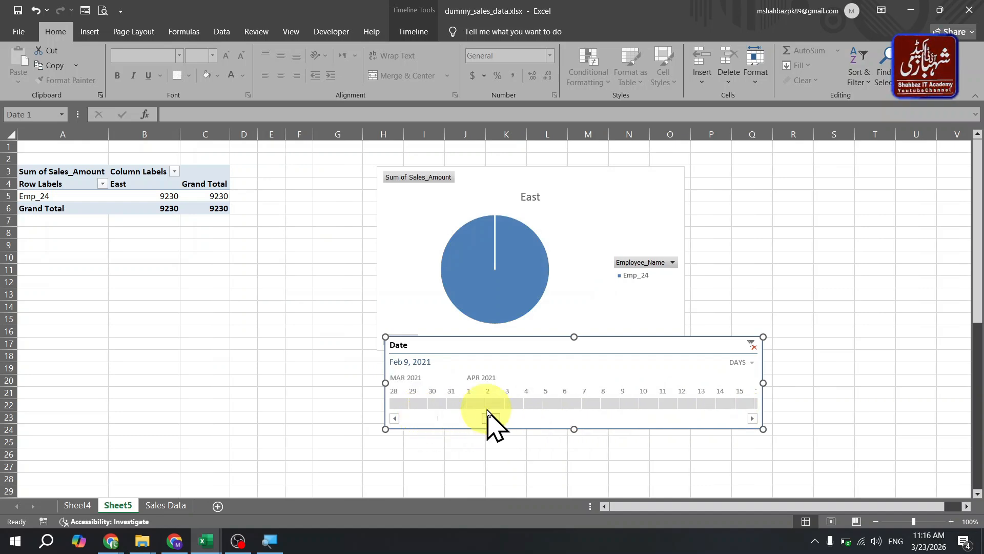
click(496, 404)
click(536, 404)
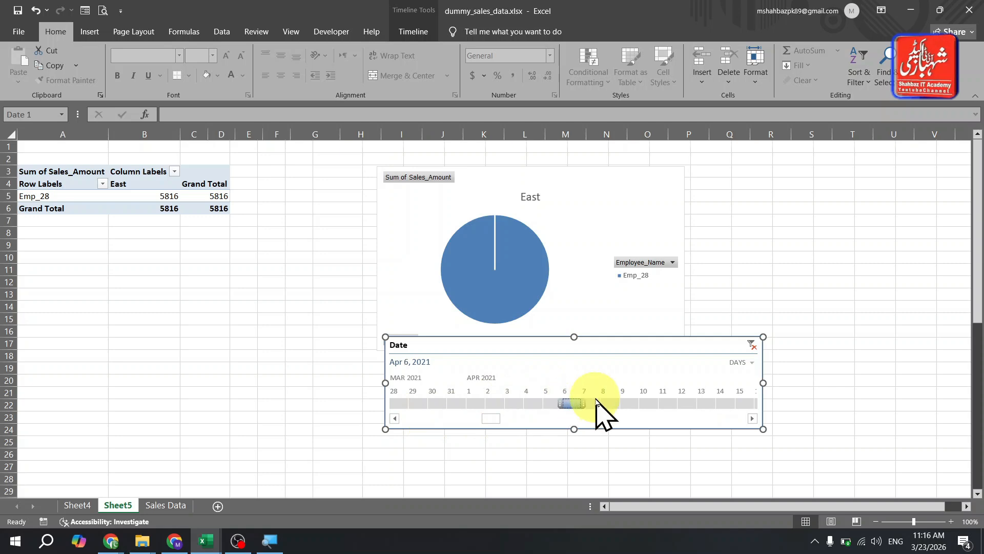
click(597, 404)
click(573, 400)
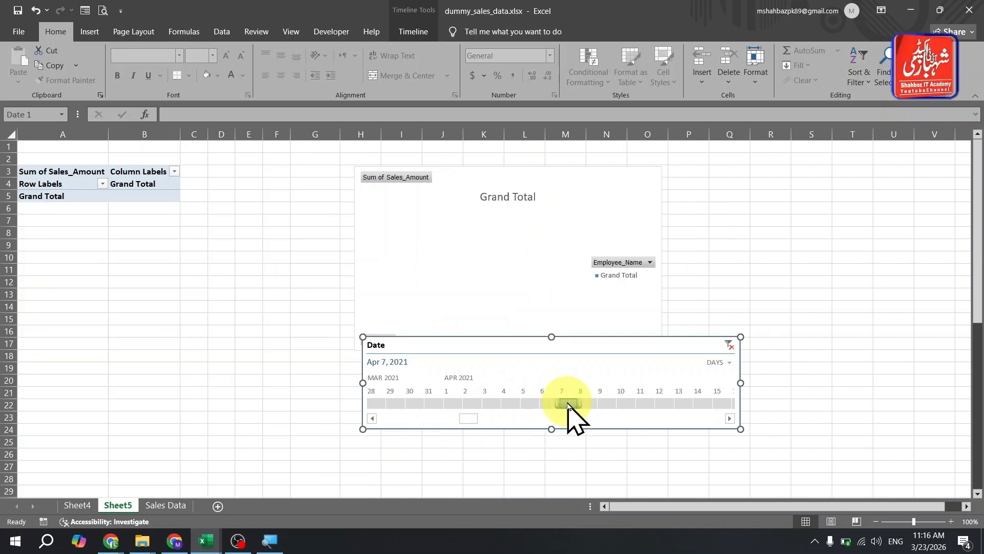
click(547, 404)
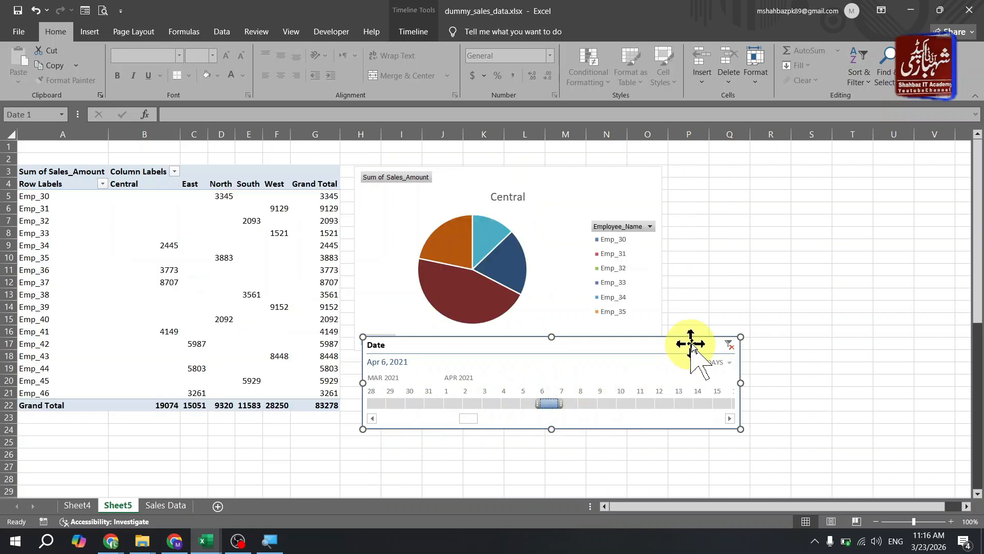
Clear the Date timeline's filter and set its time level to MONTHS.
click(729, 346)
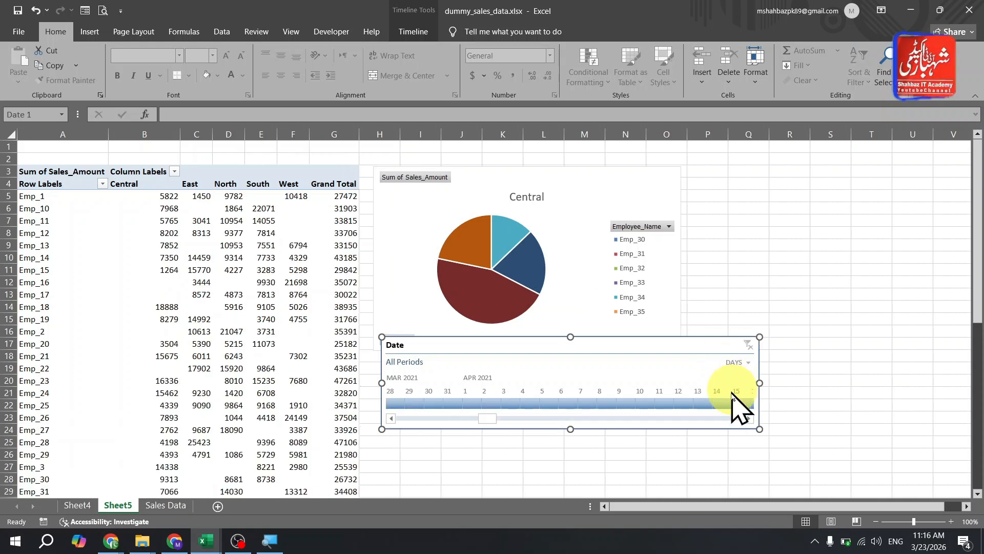
click(744, 365)
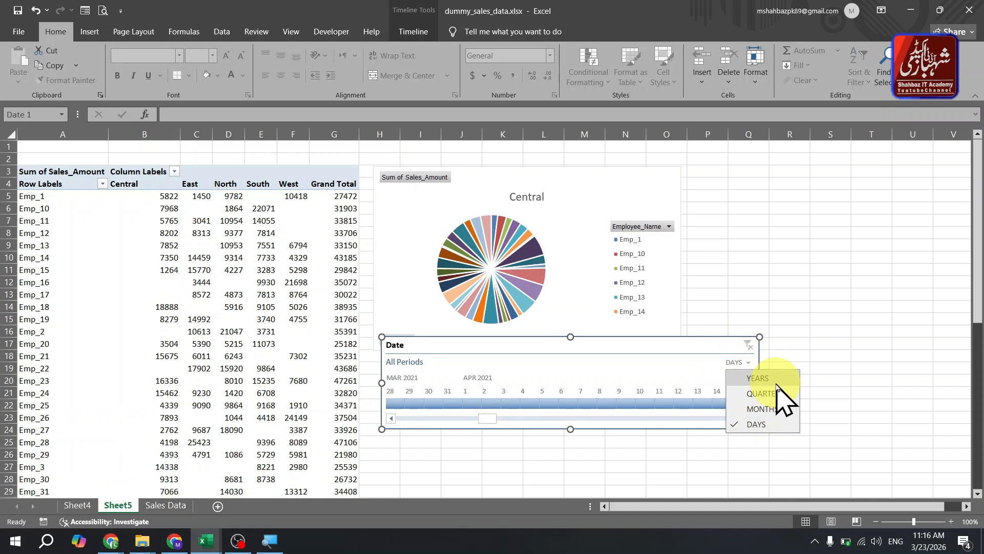
click(783, 412)
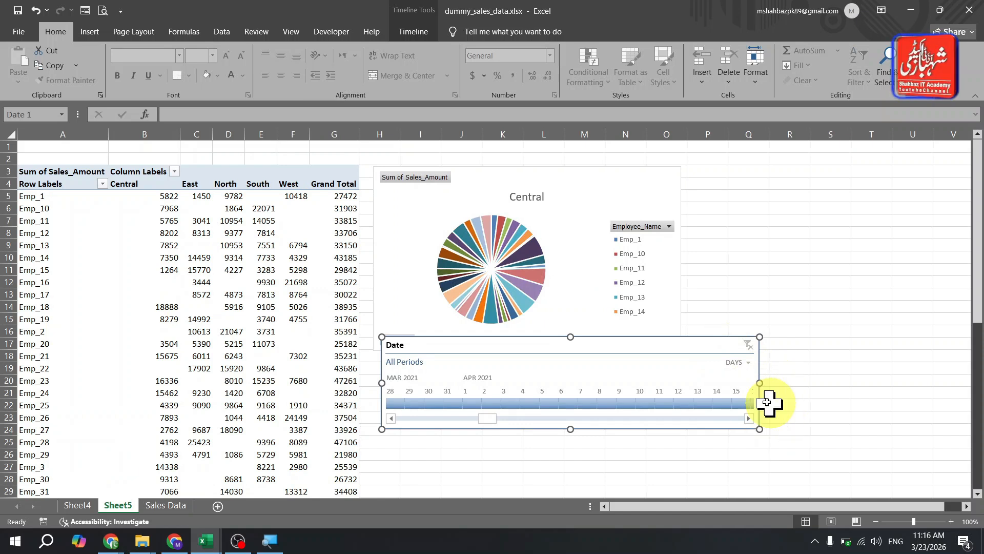
Filter the timeline month by month through 2021, from Apr to Aug 2021.
click(485, 403)
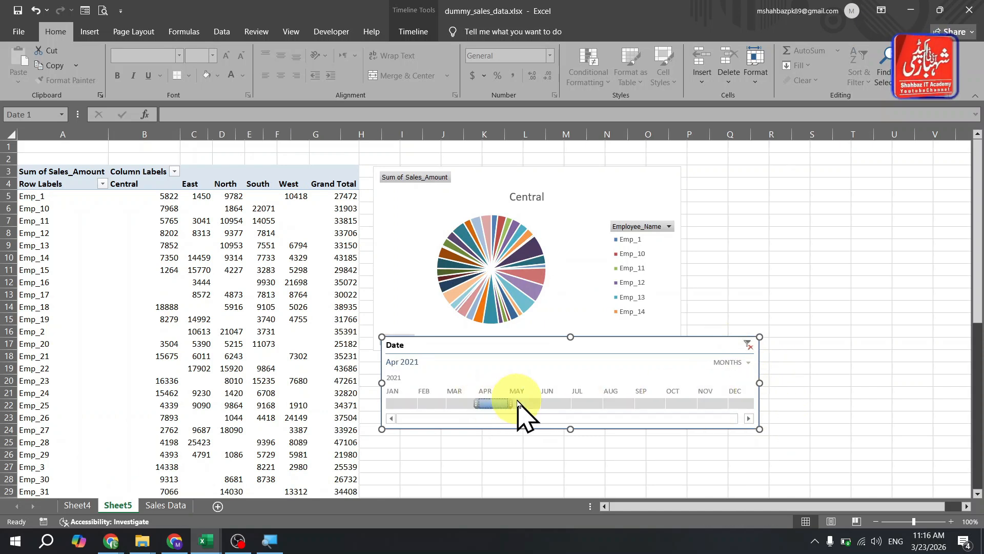
click(517, 404)
click(547, 403)
click(579, 403)
click(603, 404)
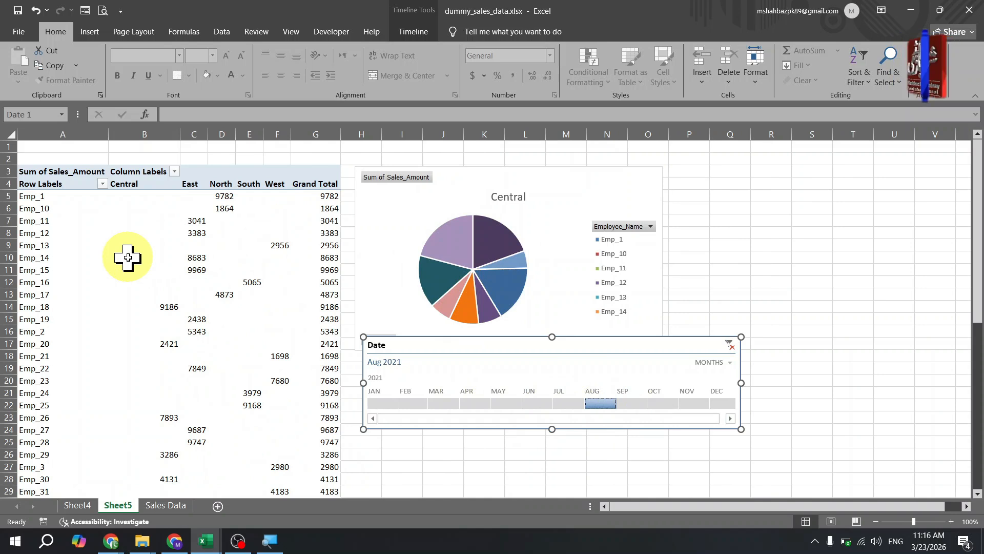
mouse_move(128, 257)
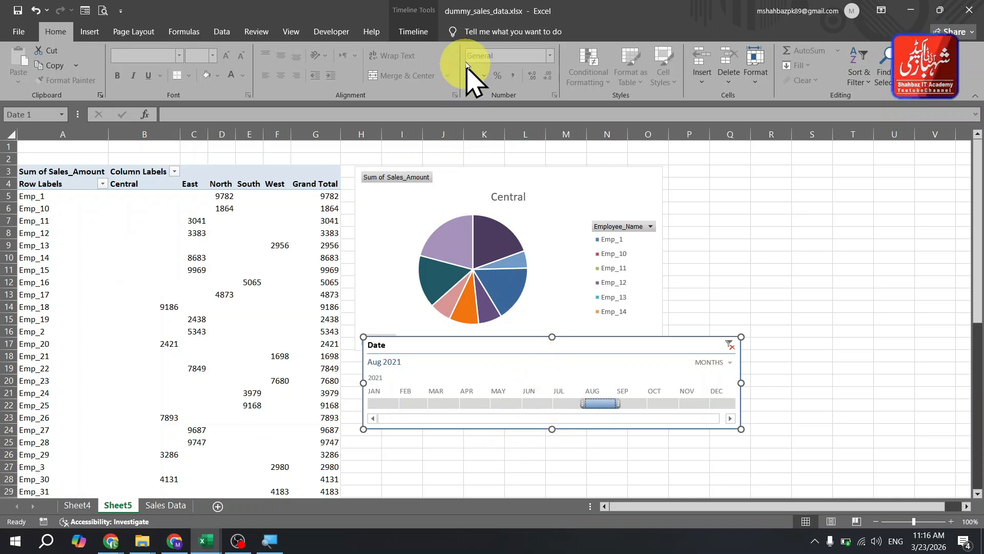
Check in the PivotTable's Filter Connections which Date timelines it is connected to.
click(274, 283)
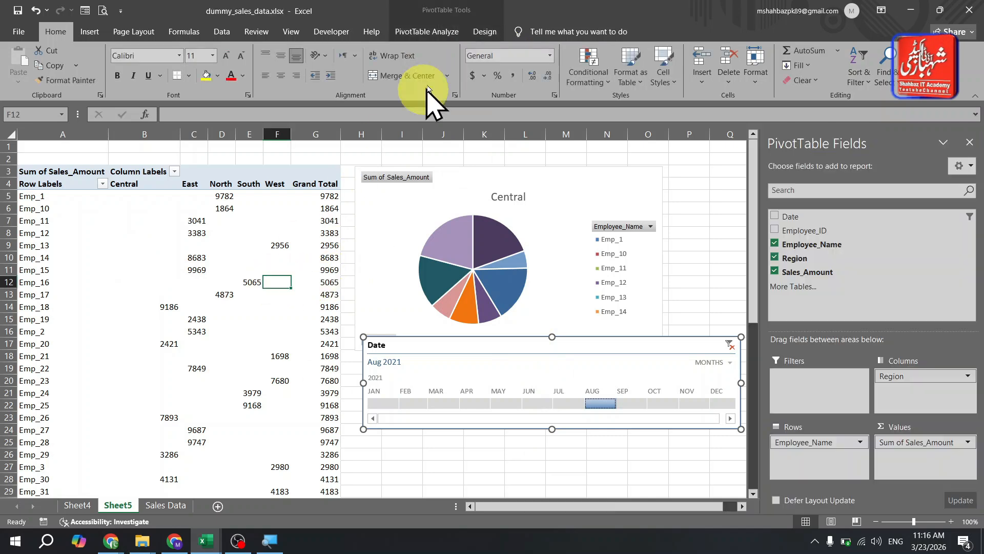
click(437, 32)
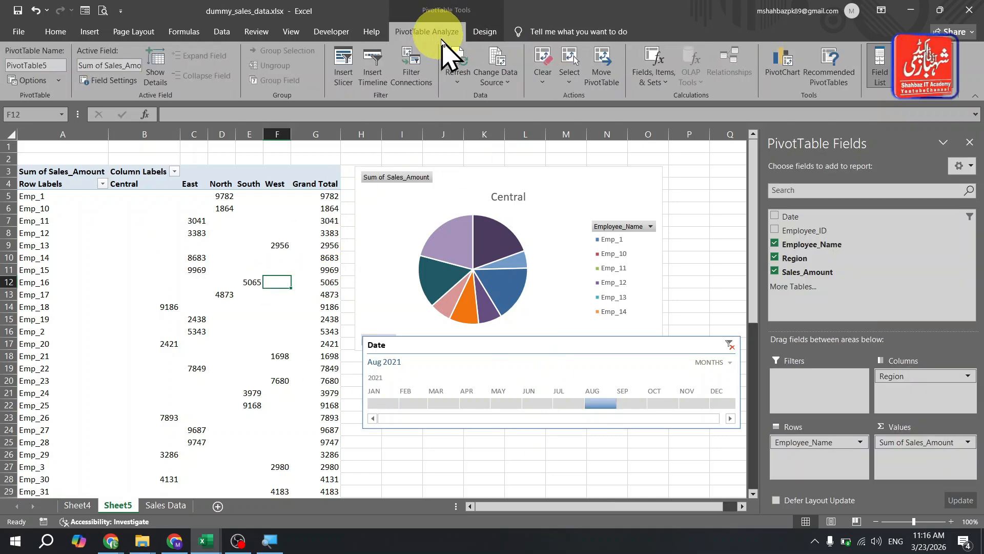
click(409, 90)
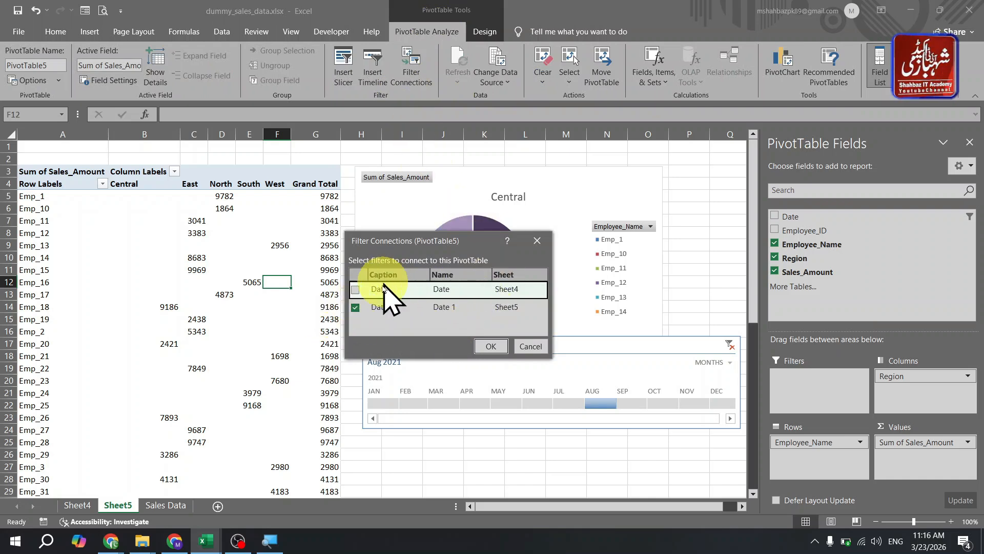
click(537, 241)
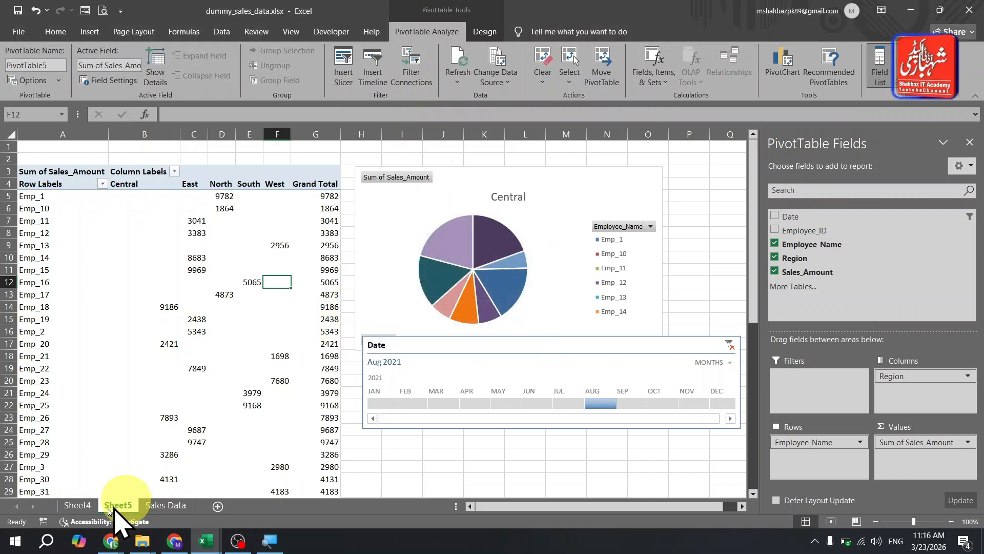
Clear the Date timeline's filter on Sheet4 and return to Sheet5.
click(77, 505)
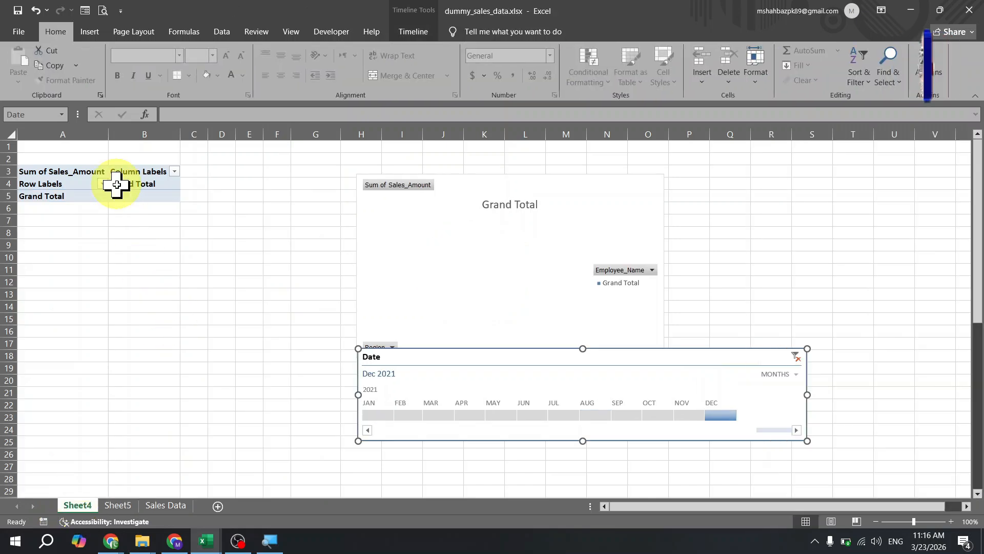
click(797, 358)
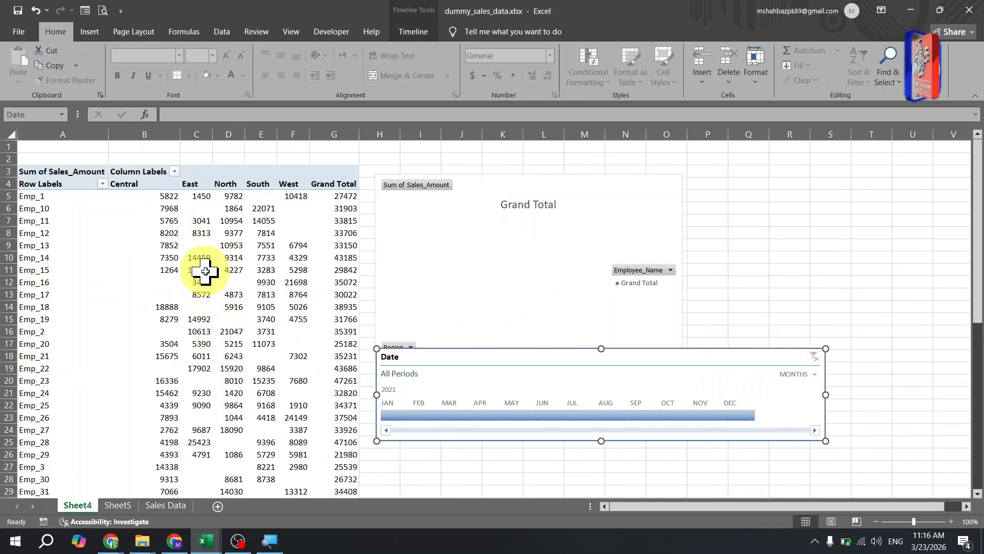
click(113, 506)
Check in the Date timeline's Report Connections which PivotTables it filters, and close the dialog without applying changes.
click(420, 347)
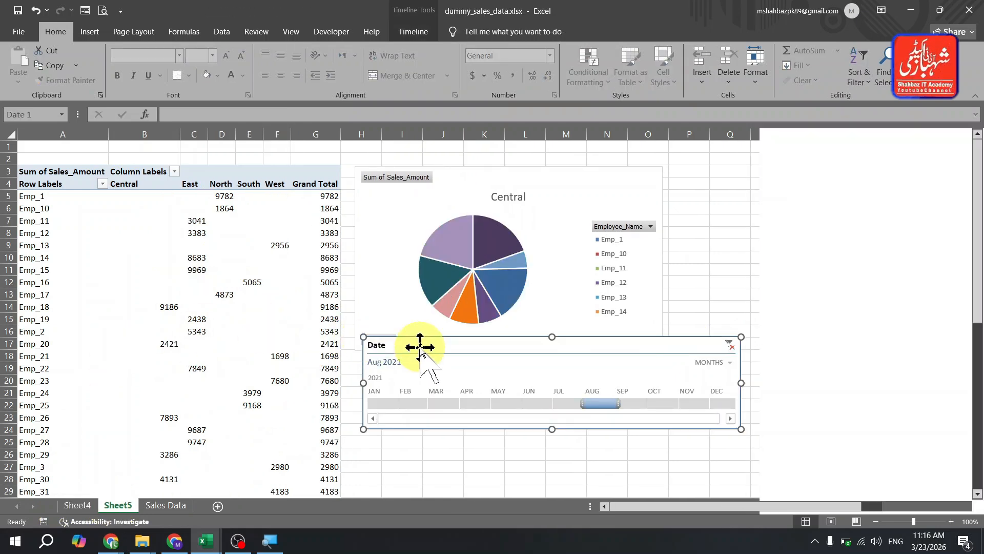
click(411, 37)
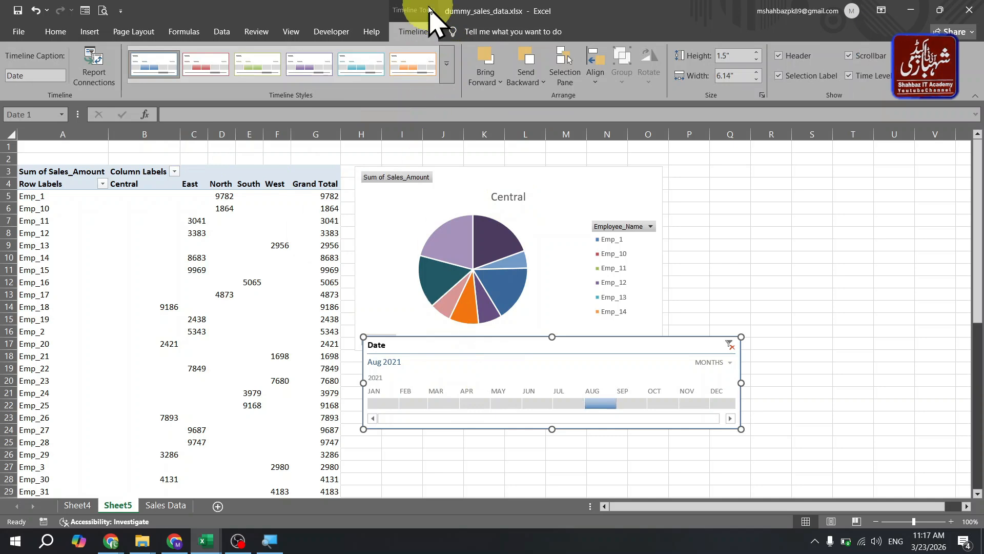
click(99, 83)
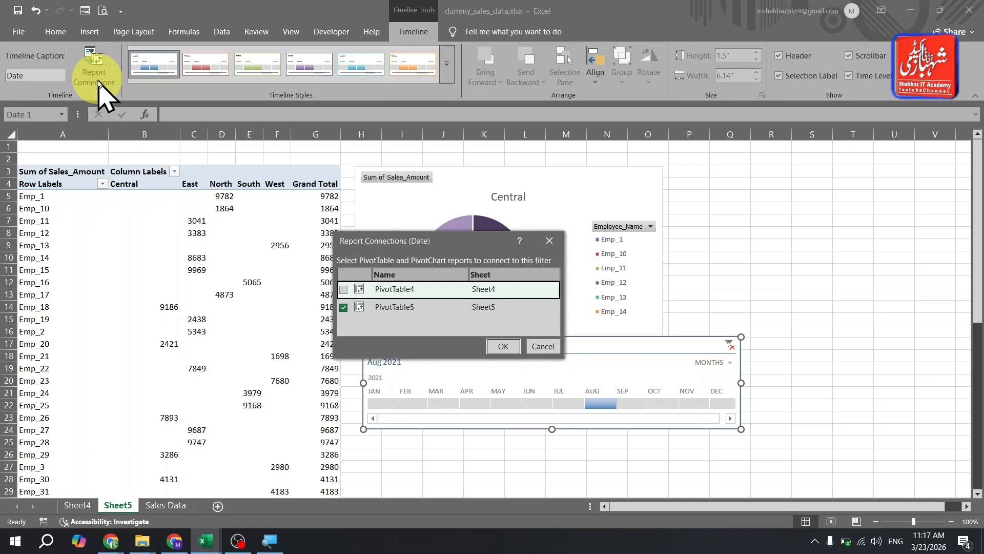
click(343, 307)
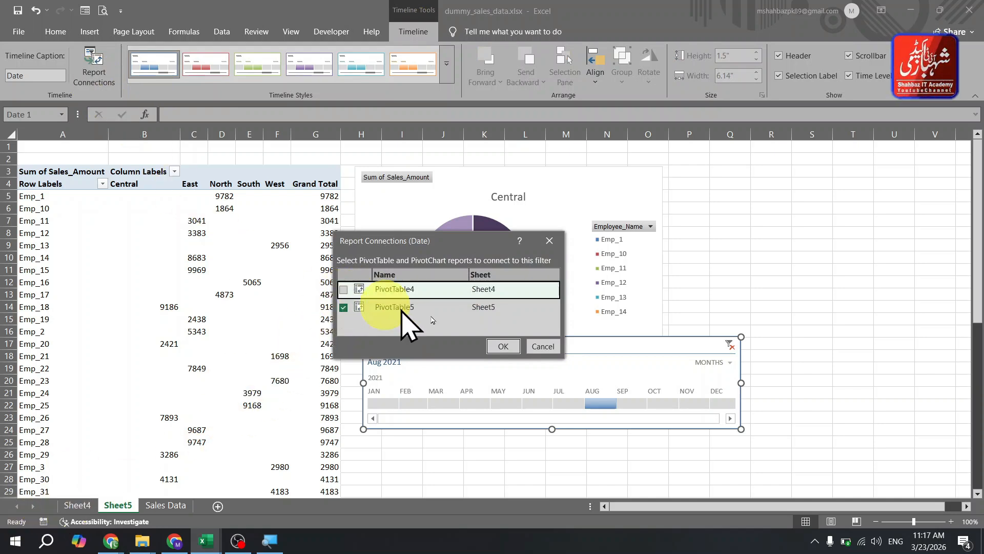
click(543, 347)
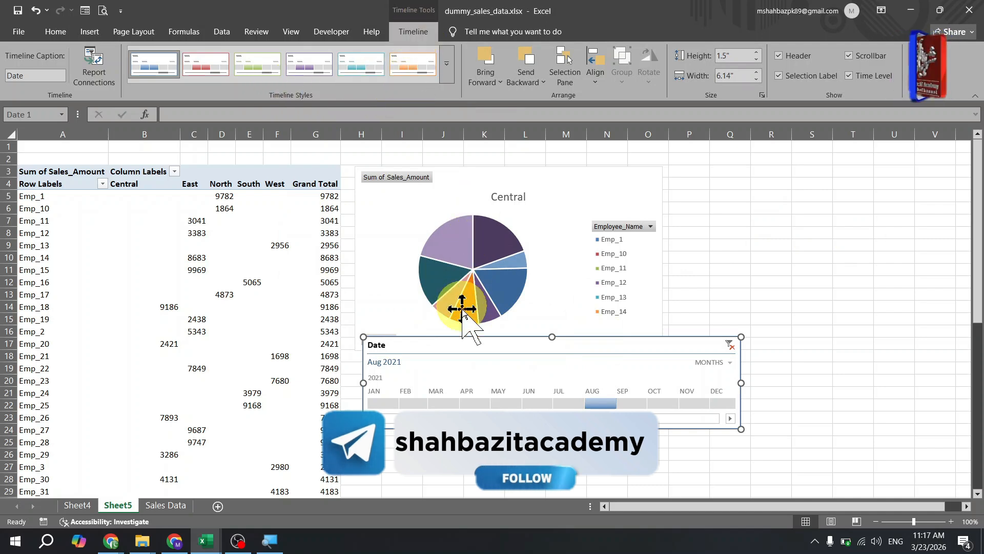
Try the dark orange style on the Date timeline and replace it with the dark teal style.
click(447, 72)
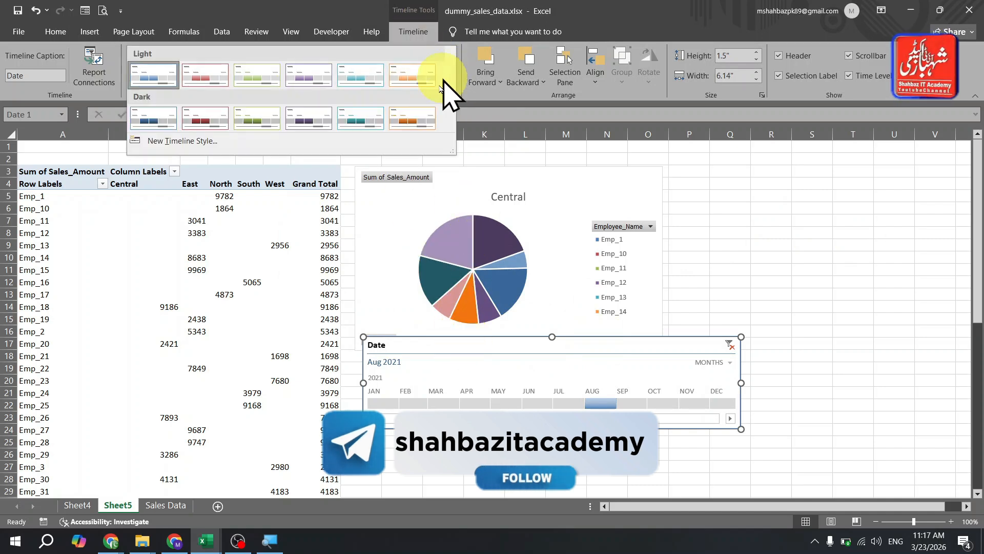
click(413, 131)
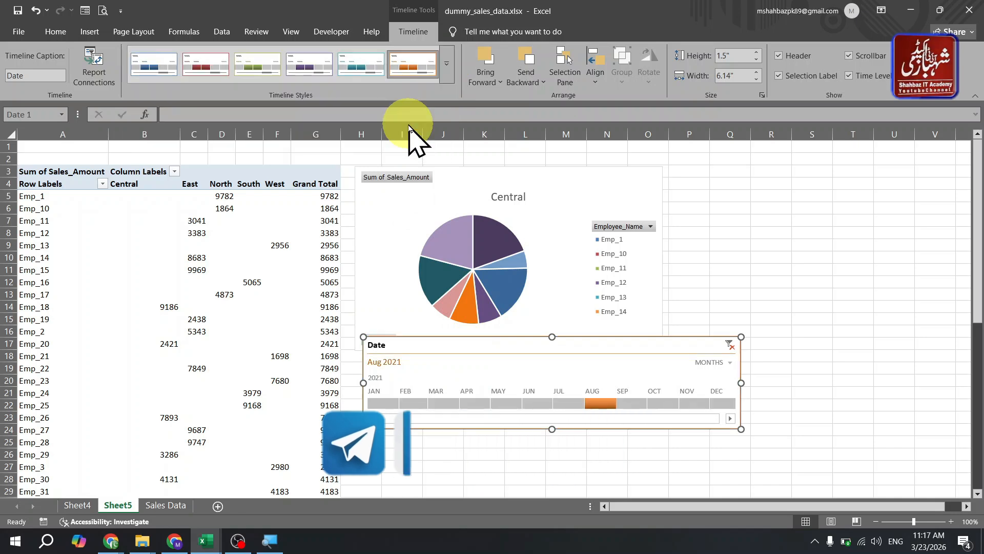
click(447, 73)
click(365, 123)
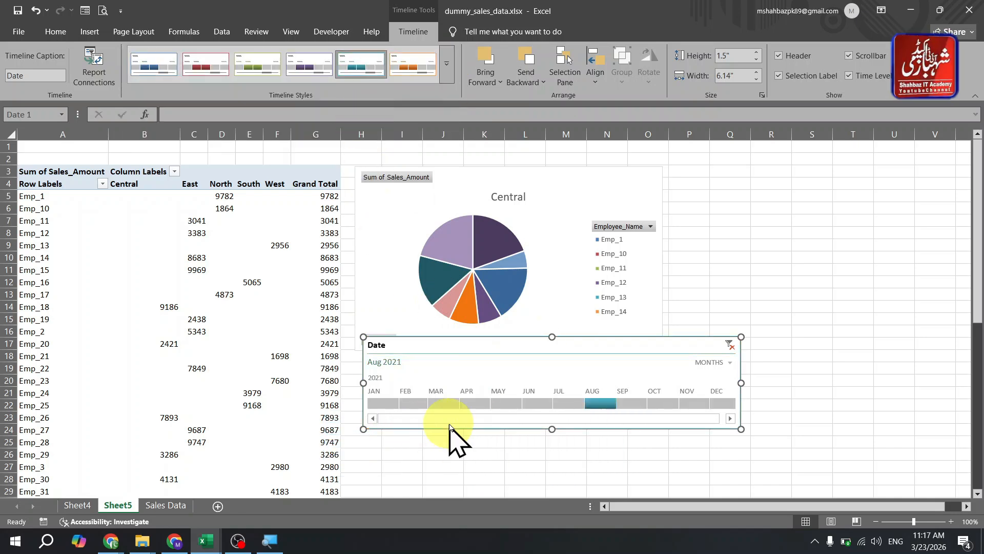
Filter the timeline to May 2021 and move it down clear of the pie chart's lower edge.
click(472, 403)
click(500, 404)
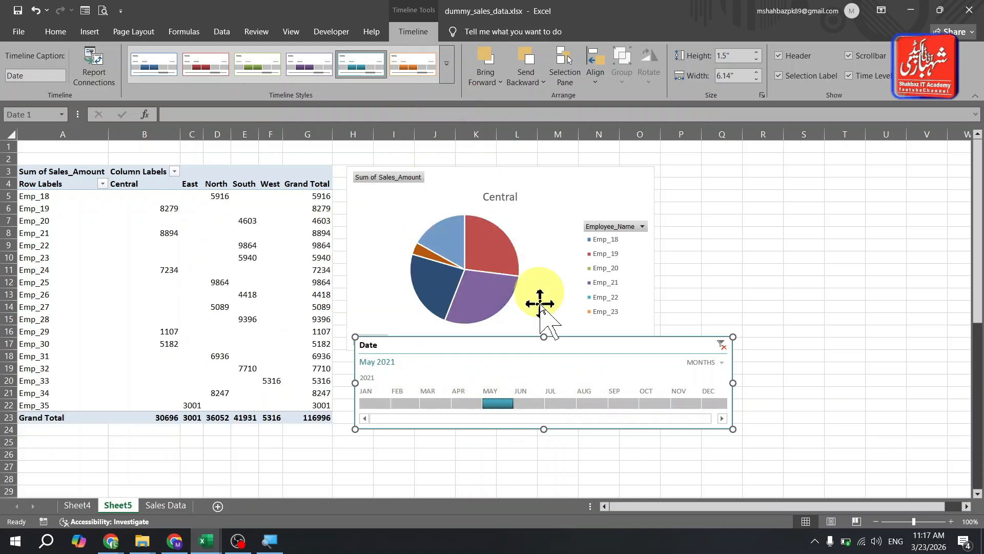
click(490, 82)
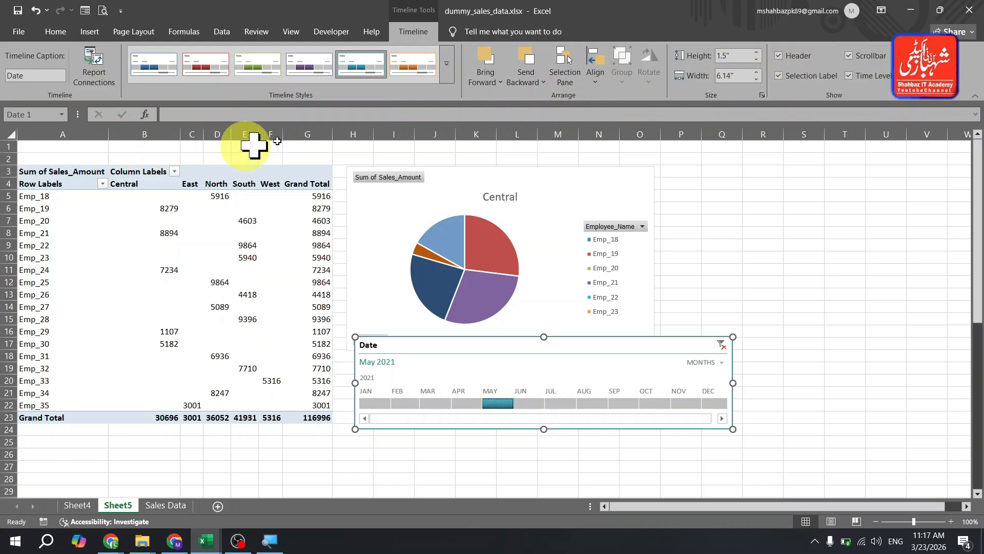
mouse_move(491, 278)
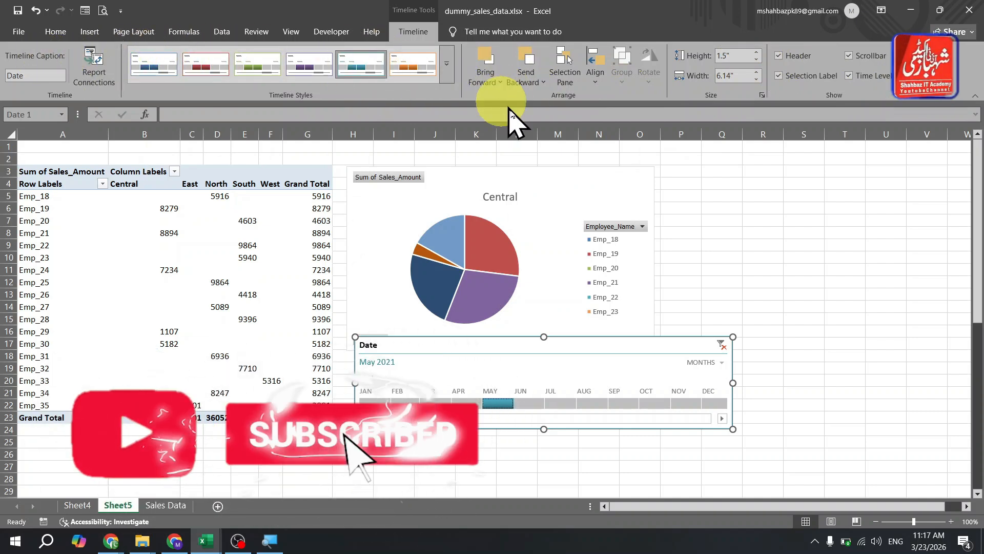
drag(603, 347, 589, 376)
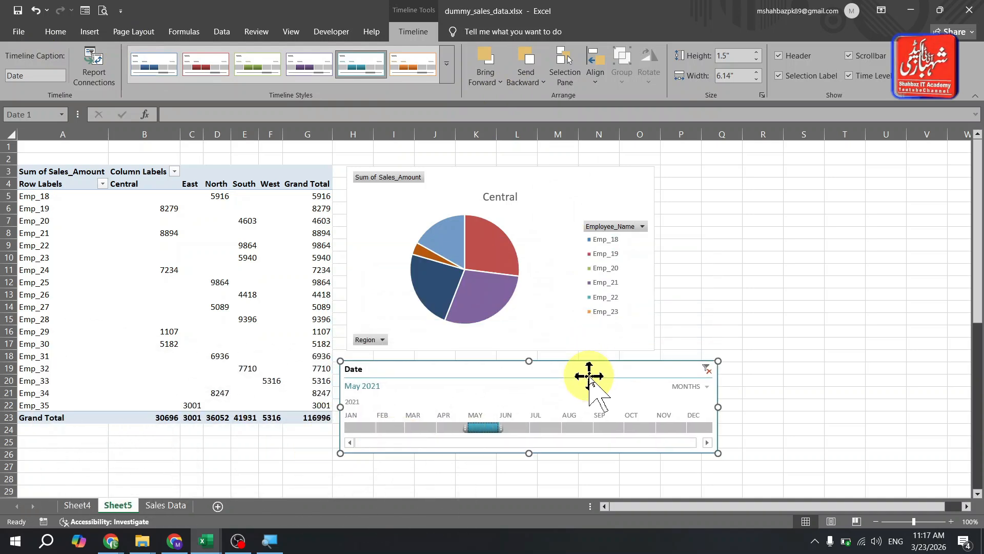